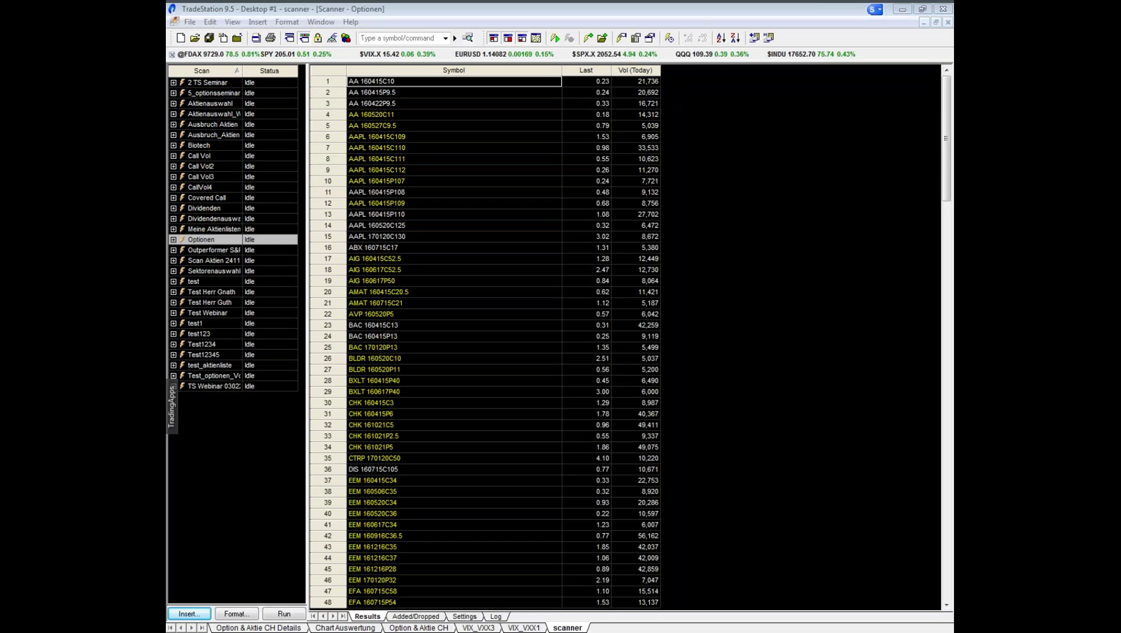
# Step: Insert a new scan named "Aktien hohes Callvolumen" without notes and continue to its symbol universe
pyautogui.click(252, 583)
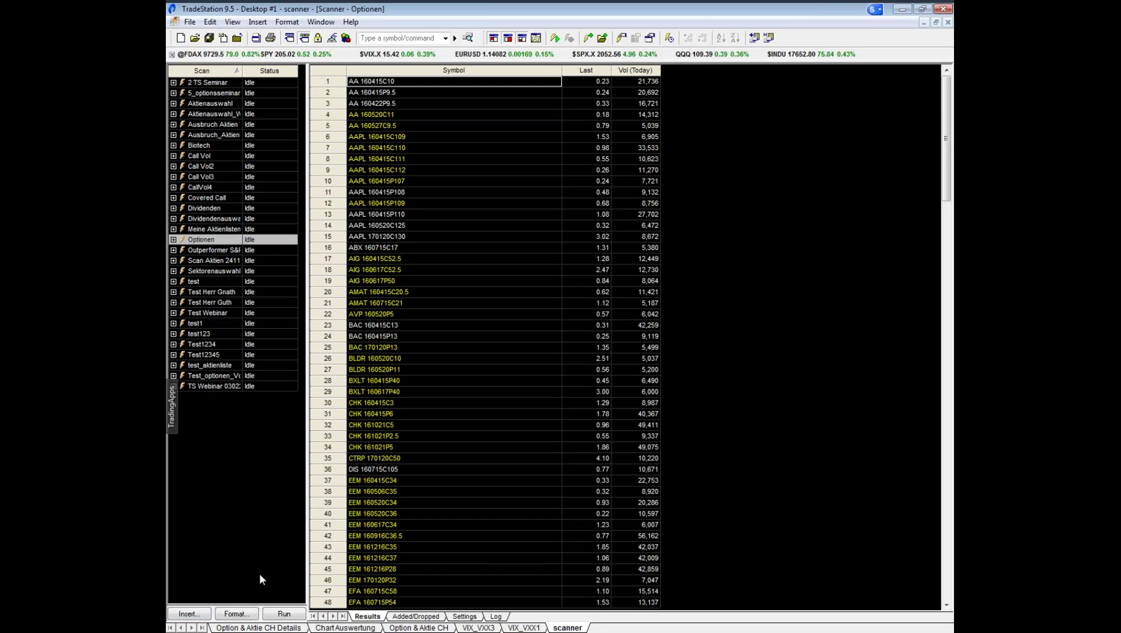
pyautogui.click(189, 613)
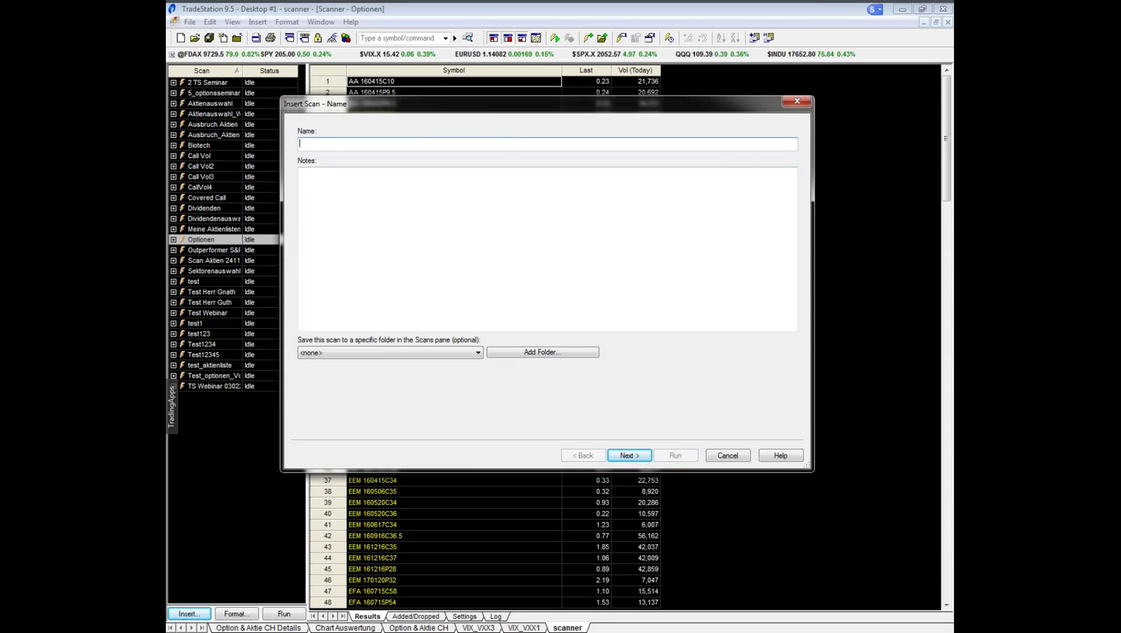
pyautogui.write('Aktien hohes Callvolumen')
pyautogui.click(626, 457)
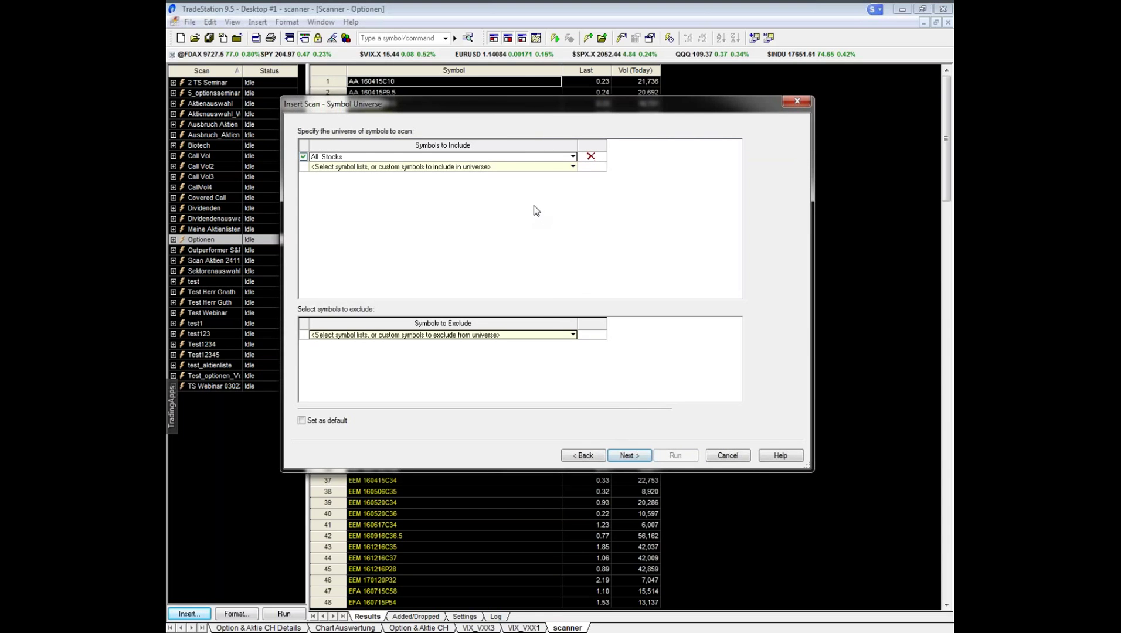
# Step: Include All Stocks as the scan's symbol universe and continue to the scan criteria
pyautogui.click(572, 157)
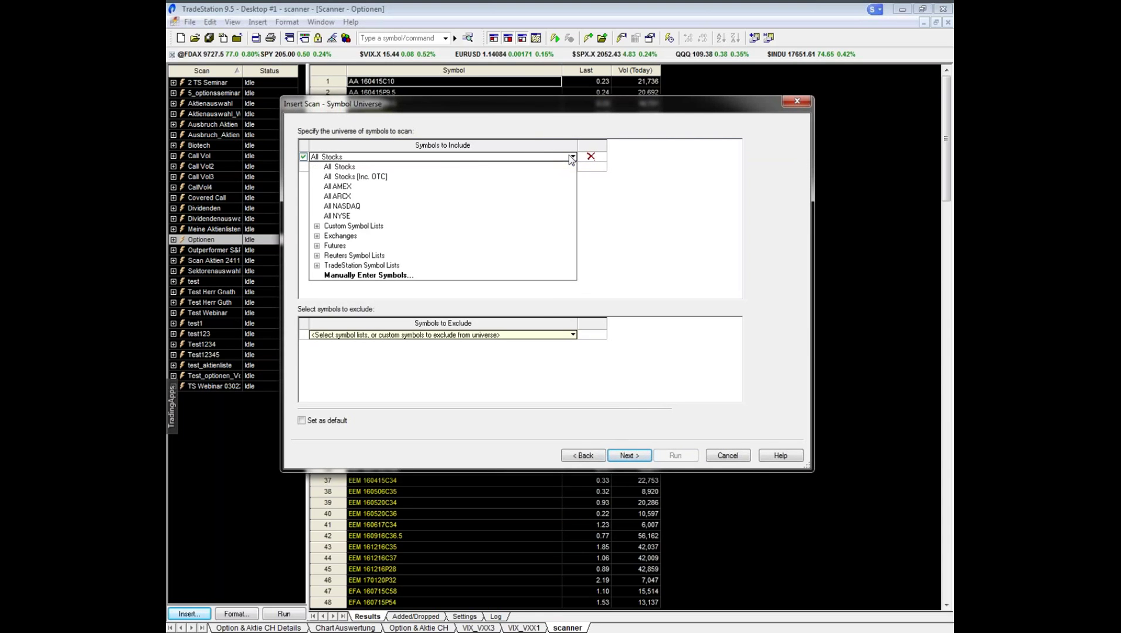
pyautogui.click(455, 171)
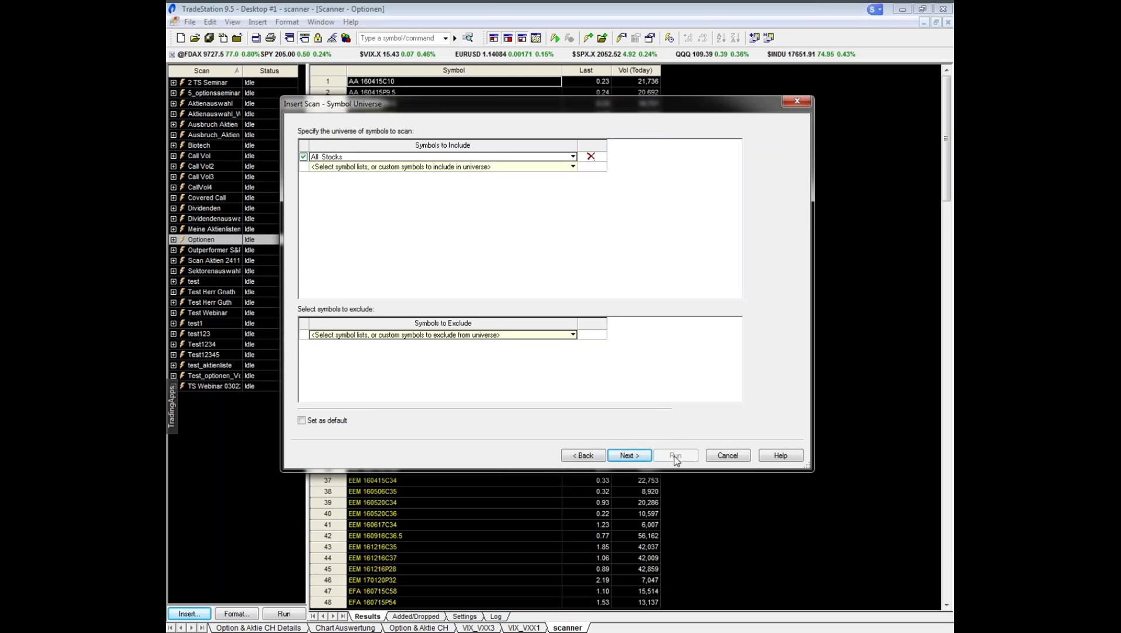
pyautogui.click(629, 456)
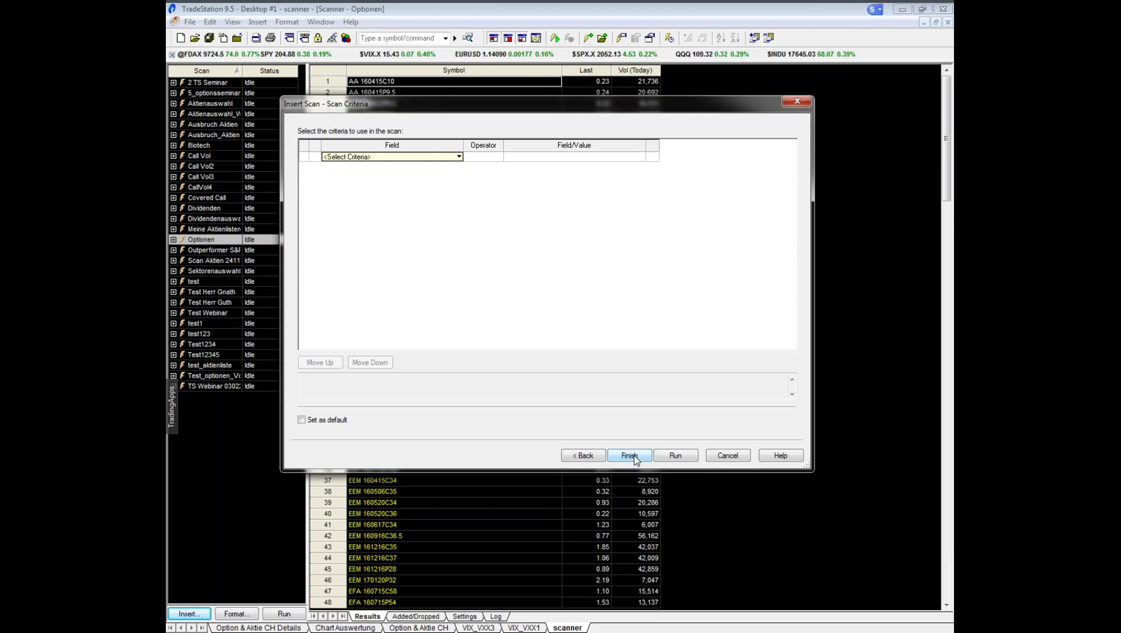
# Step: Add a first criterion requiring the Last price to be between 5 and 100
pyautogui.click(458, 157)
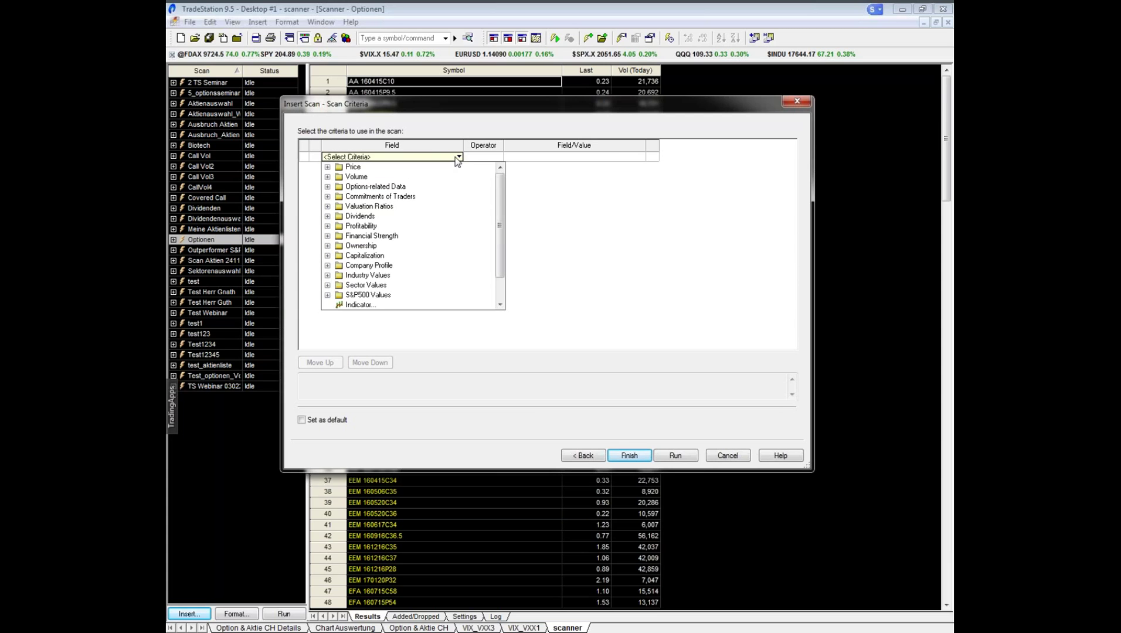
pyautogui.click(328, 168)
pyautogui.click(364, 197)
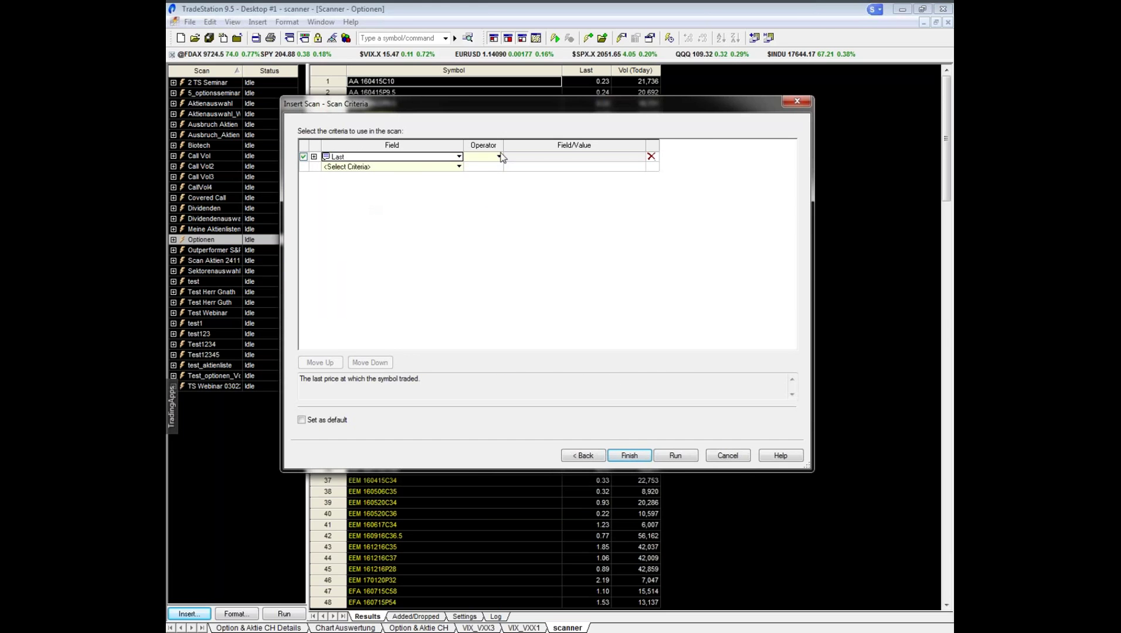
pyautogui.click(500, 157)
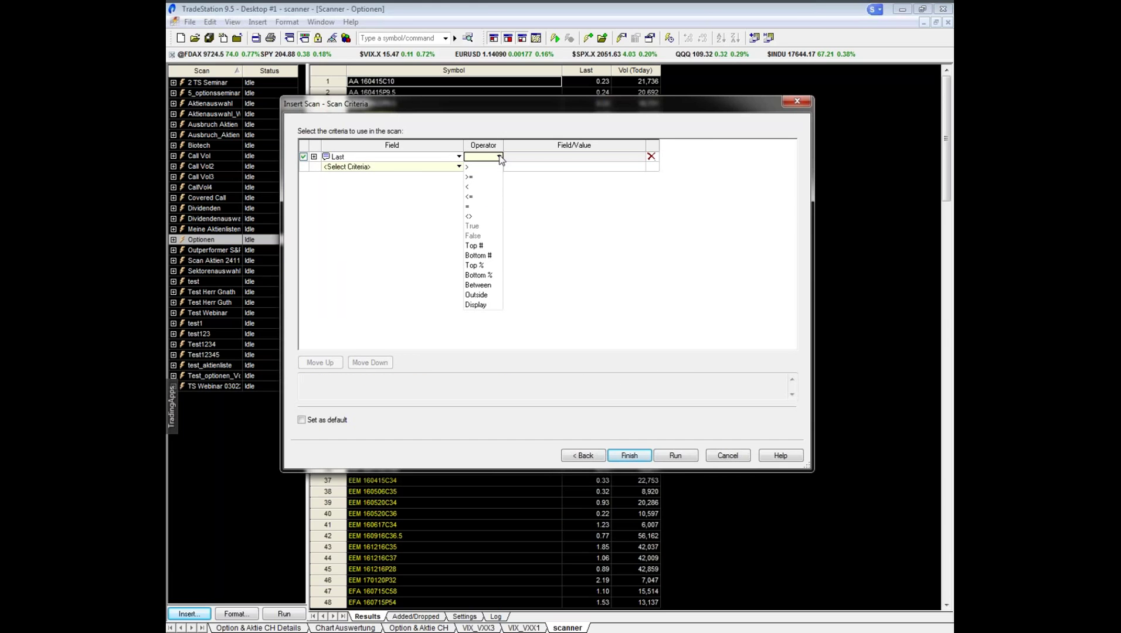
pyautogui.click(482, 285)
pyautogui.click(559, 157)
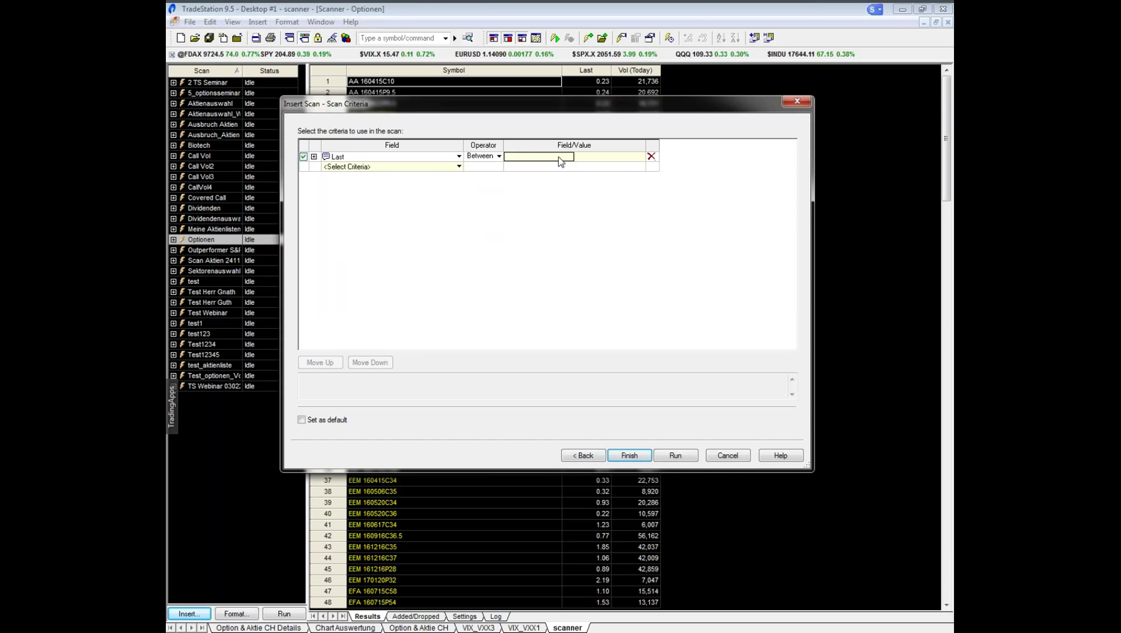
pyautogui.write('5')
pyautogui.click(596, 158)
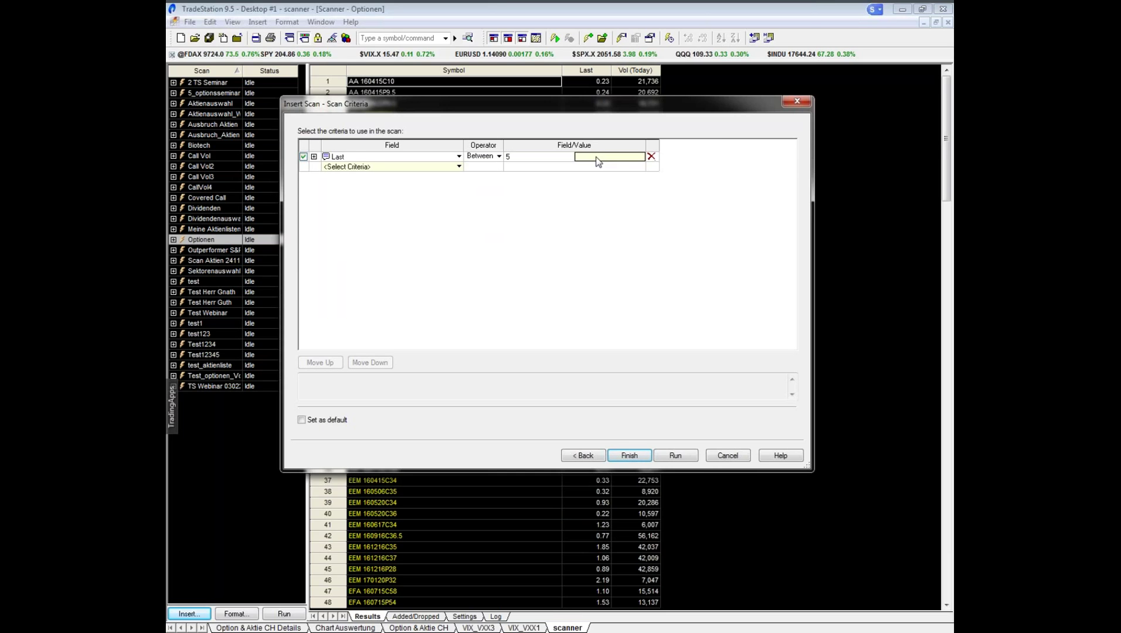
pyautogui.write('100')
# Step: Add the Volume - Calls indicator as the second scan criterion
pyautogui.click(459, 167)
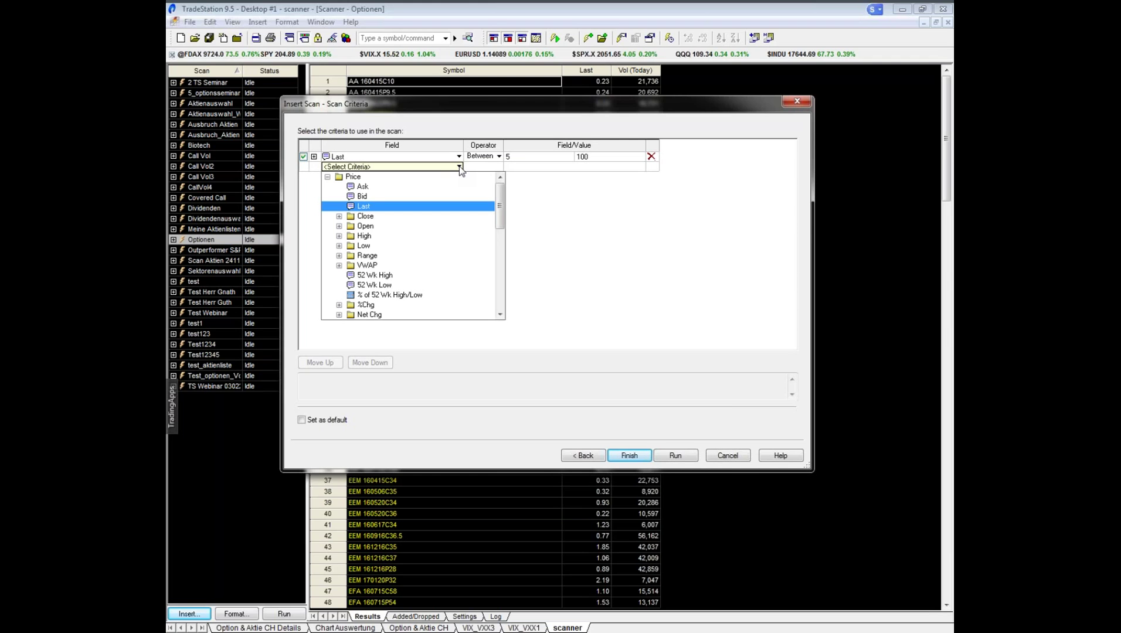
pyautogui.click(328, 177)
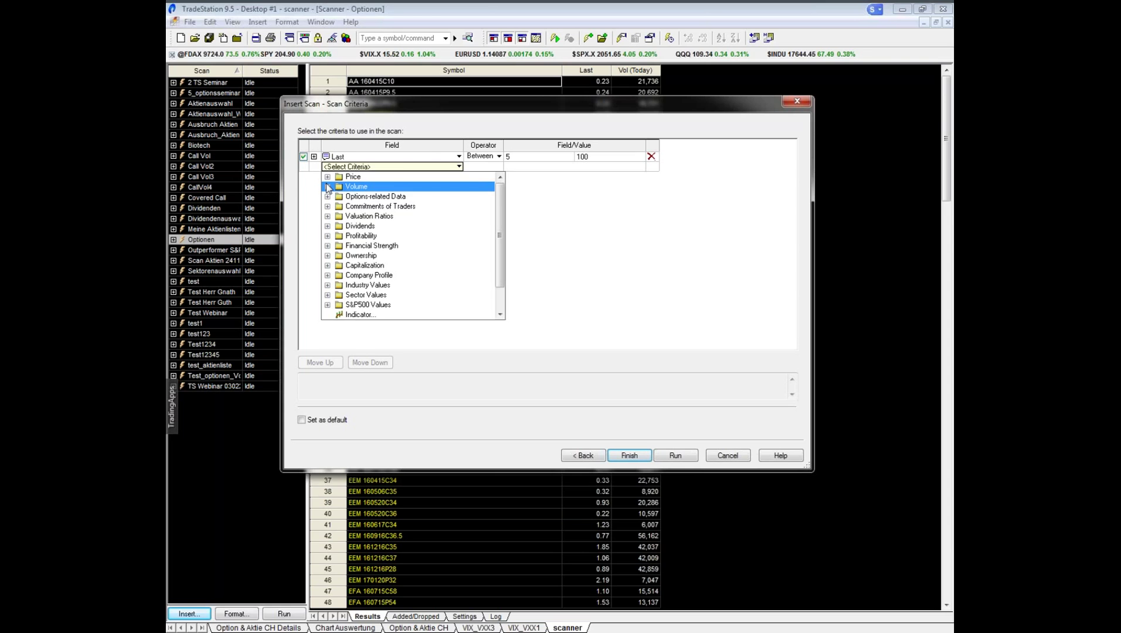
pyautogui.click(376, 314)
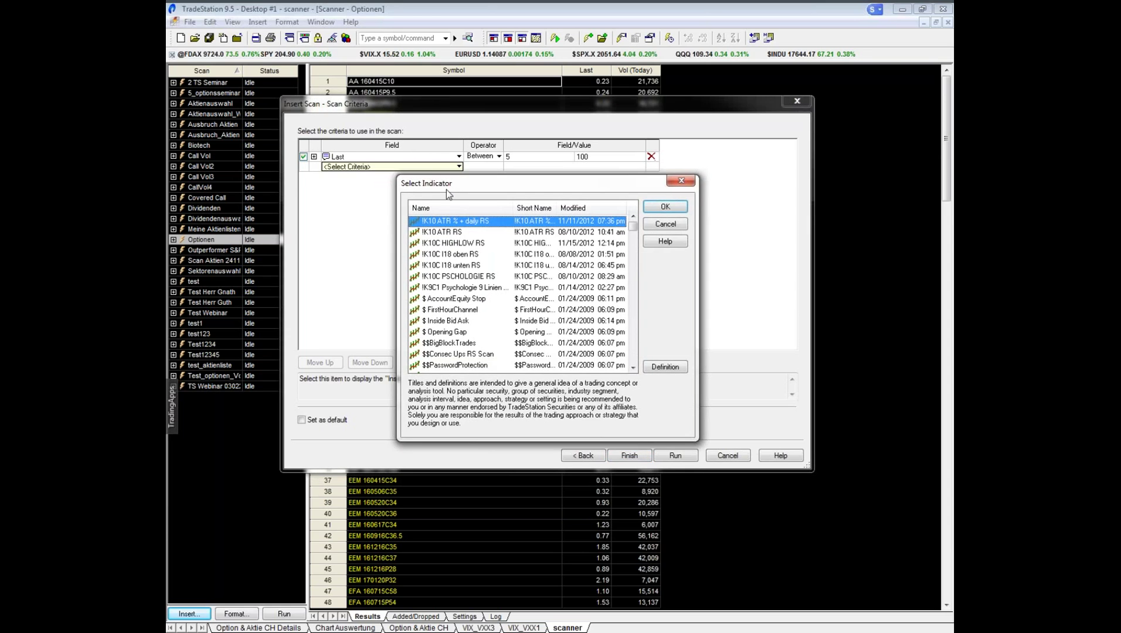
pyautogui.click(470, 333)
pyautogui.press('v')
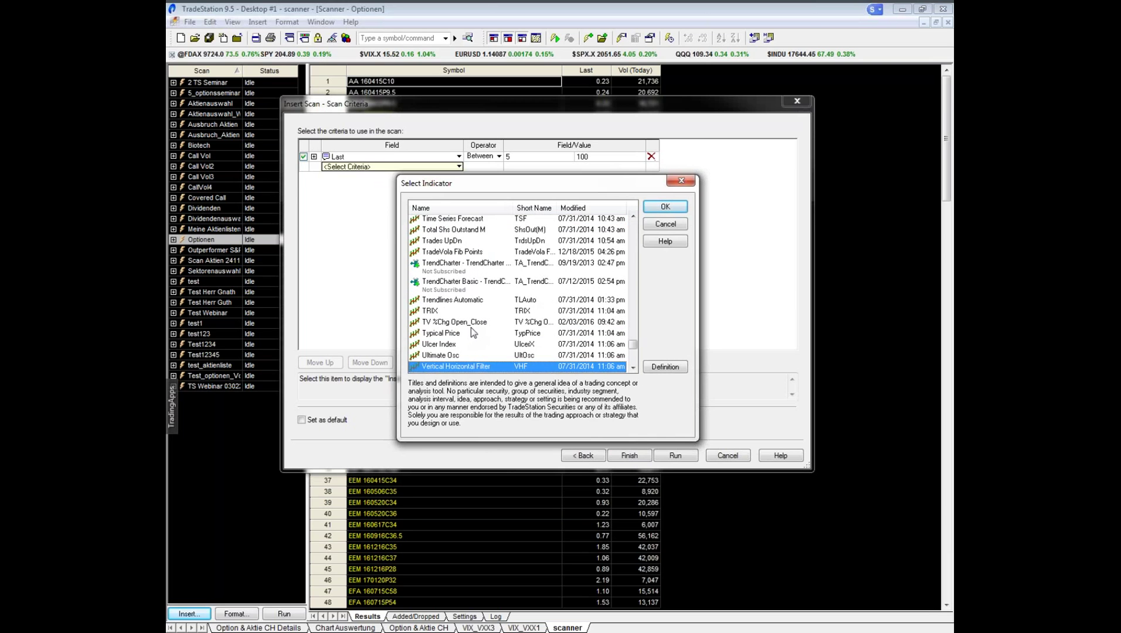
pyautogui.scroll(-4, 472, 332)
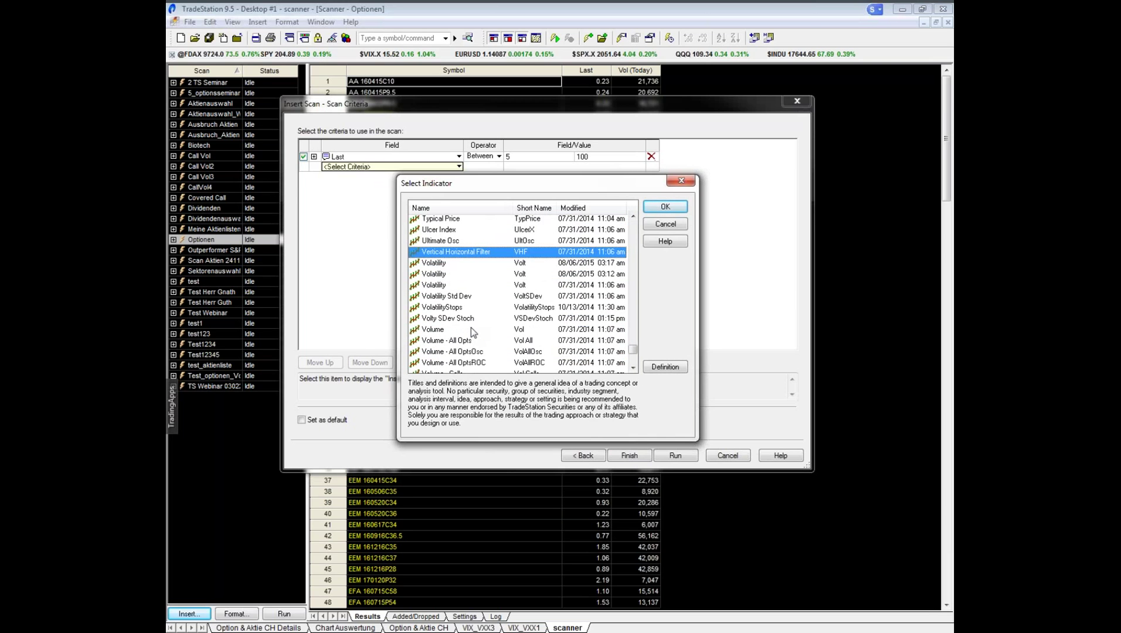
pyautogui.scroll(-1, 472, 333)
pyautogui.click(471, 329)
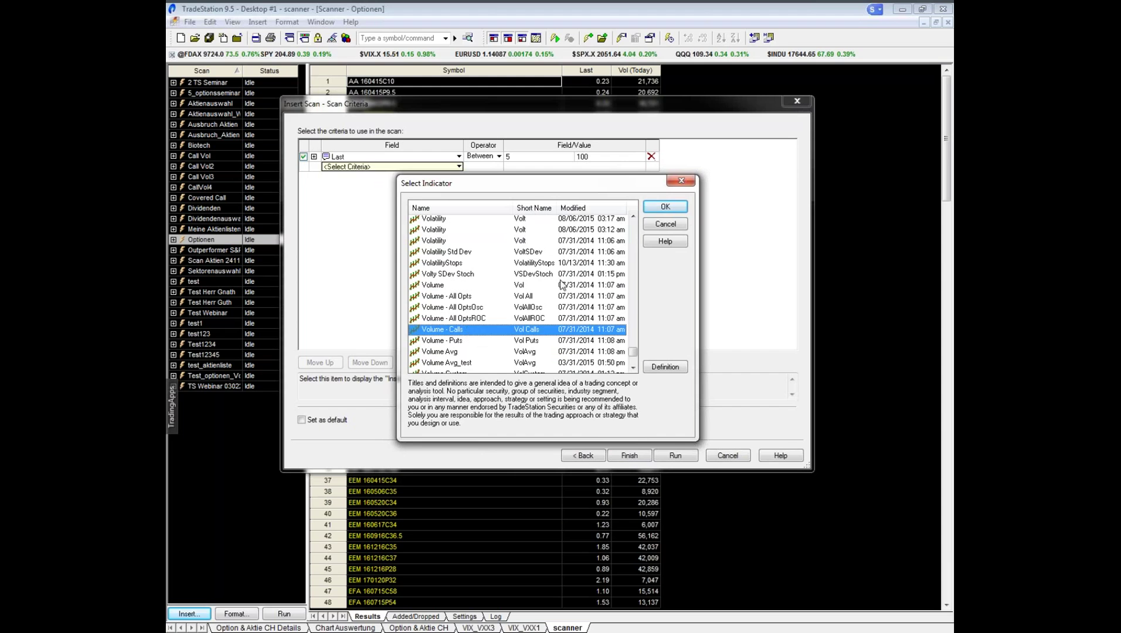
pyautogui.click(657, 208)
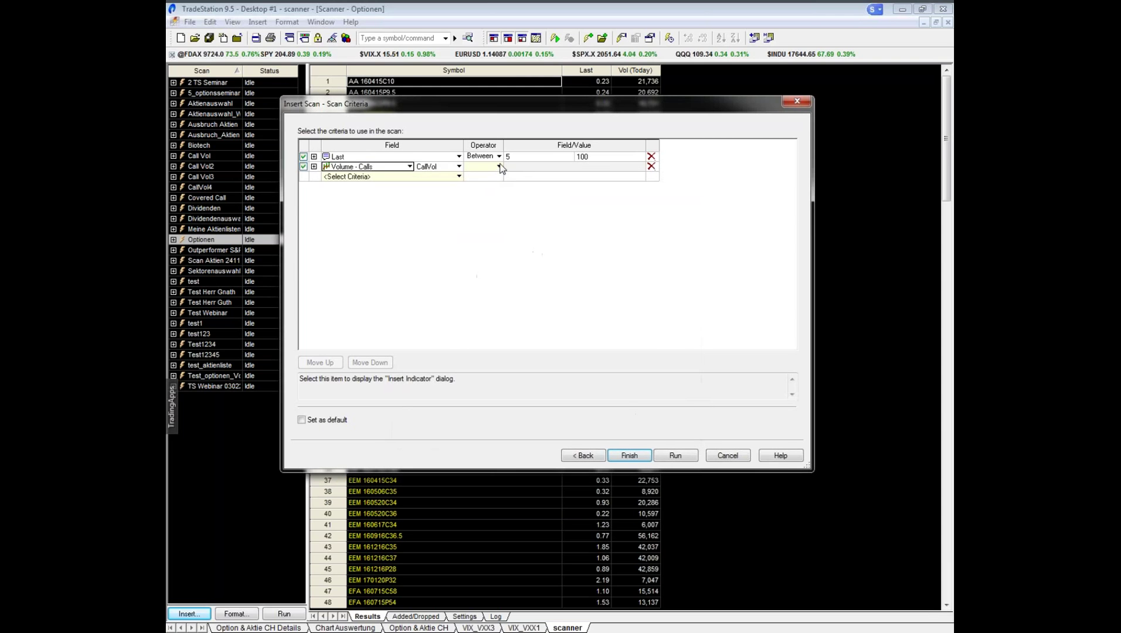
# Step: Set the second criterion to require the AvgCallVol plot of Volume - Calls to be greater than 200
pyautogui.click(498, 168)
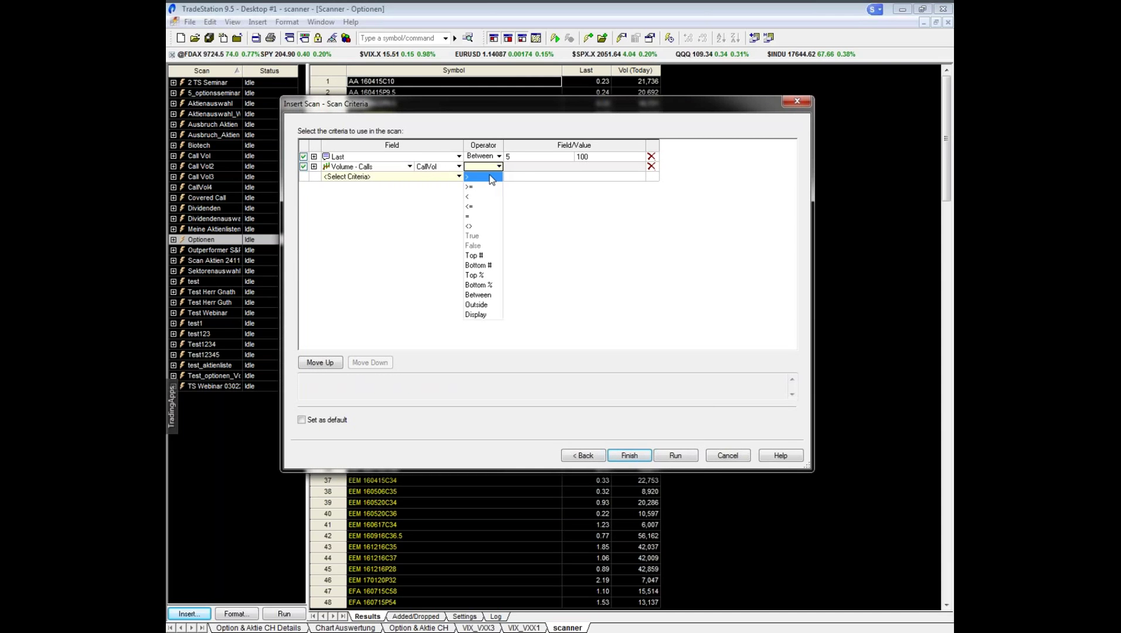
pyautogui.click(491, 177)
pyautogui.click(525, 167)
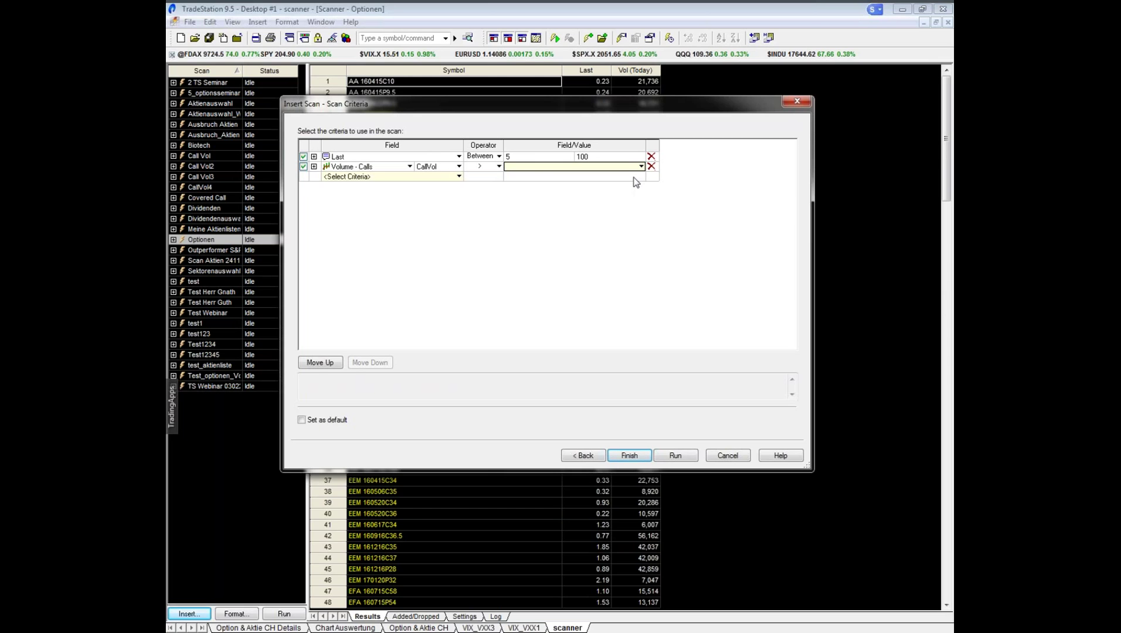
pyautogui.click(458, 168)
pyautogui.click(451, 187)
pyautogui.click(530, 167)
pyautogui.write('200')
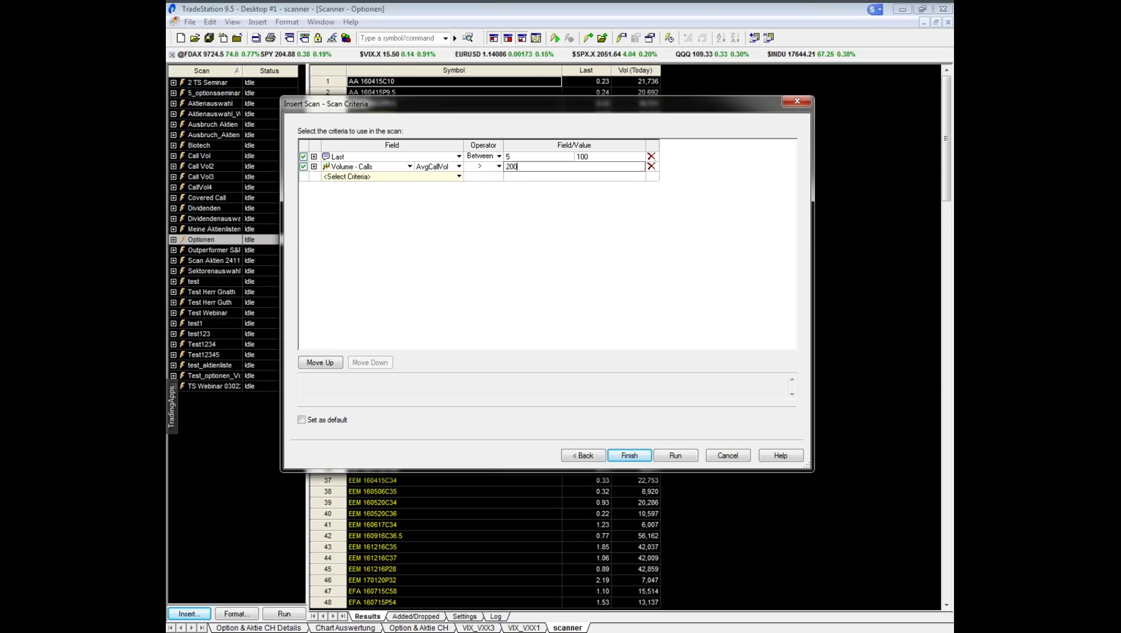
pyautogui.click(489, 178)
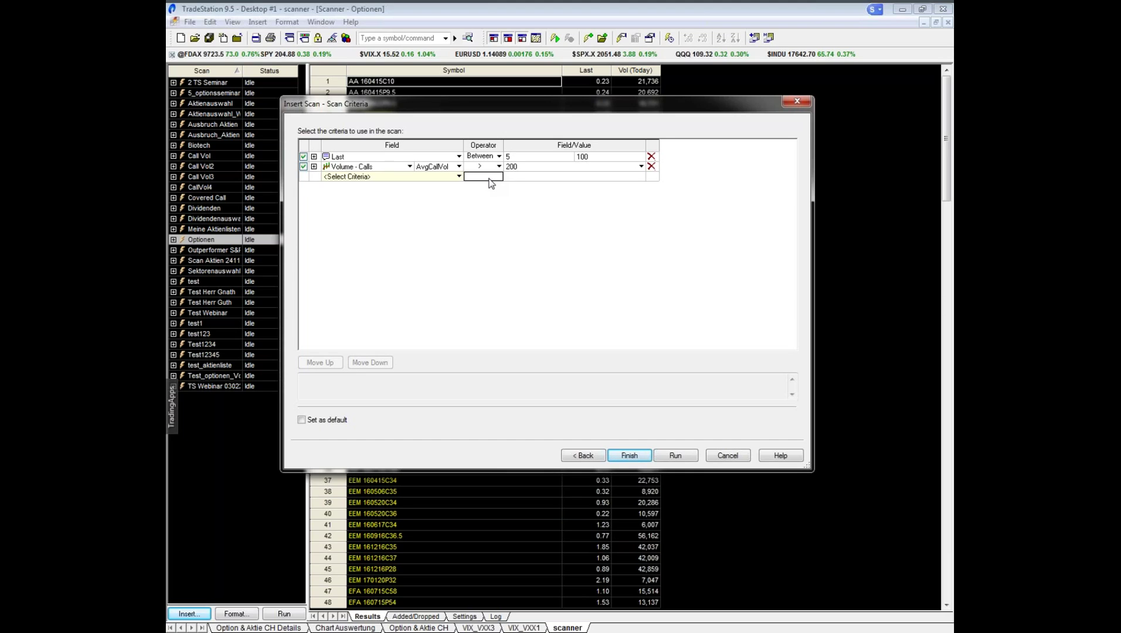
# Step: Add the Volume - Calls indicator again as the third scan criterion
pyautogui.click(458, 177)
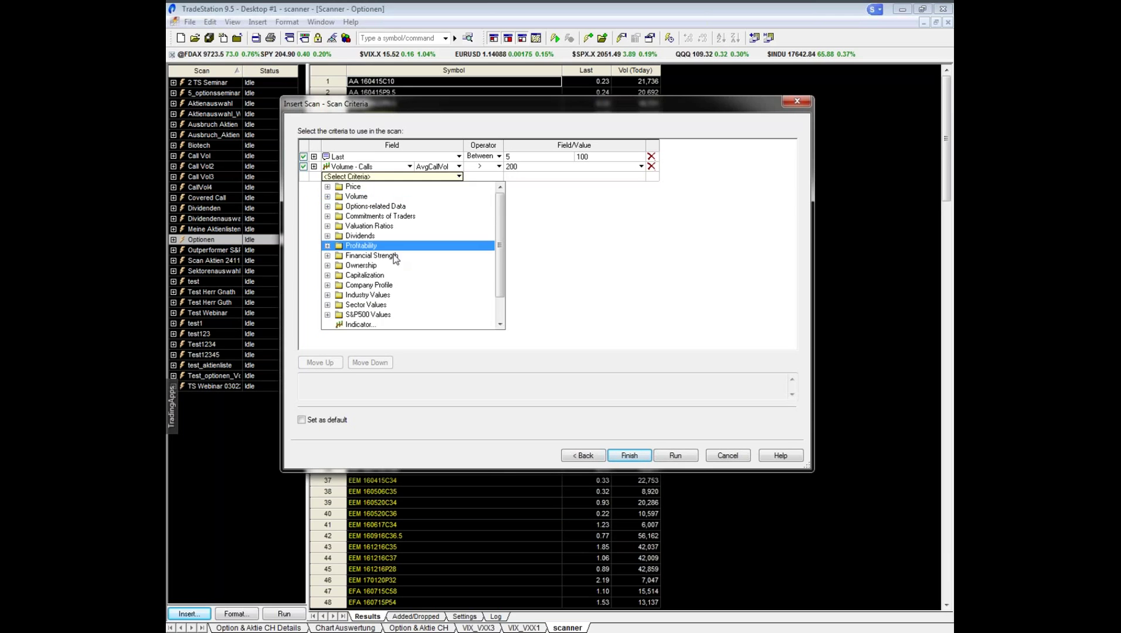
pyautogui.click(382, 325)
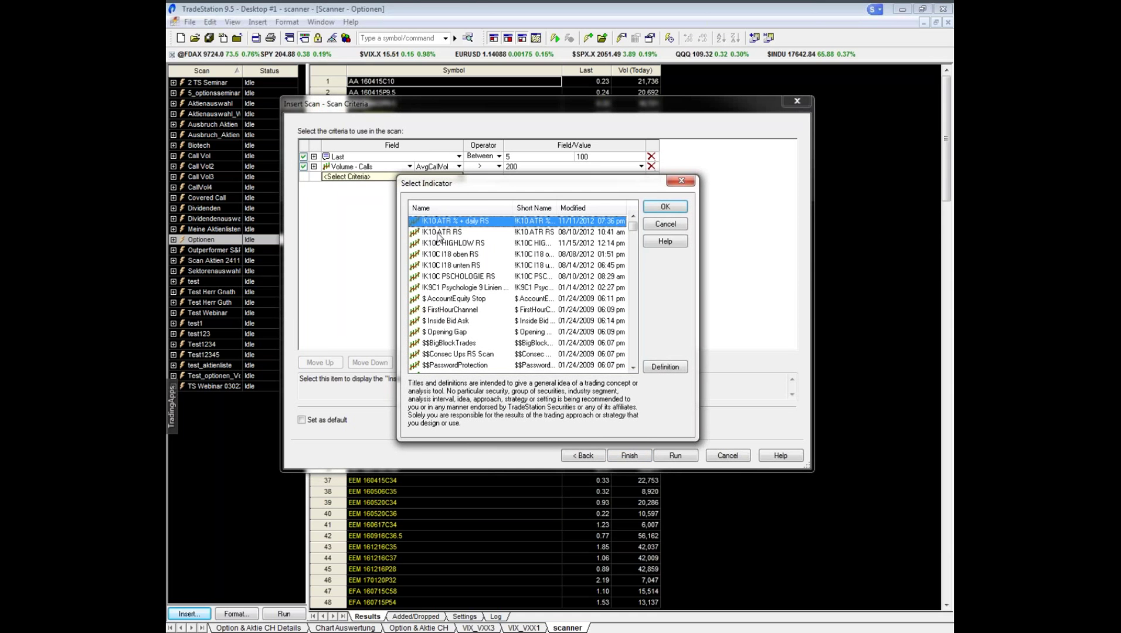
pyautogui.click(460, 332)
pyautogui.press('v')
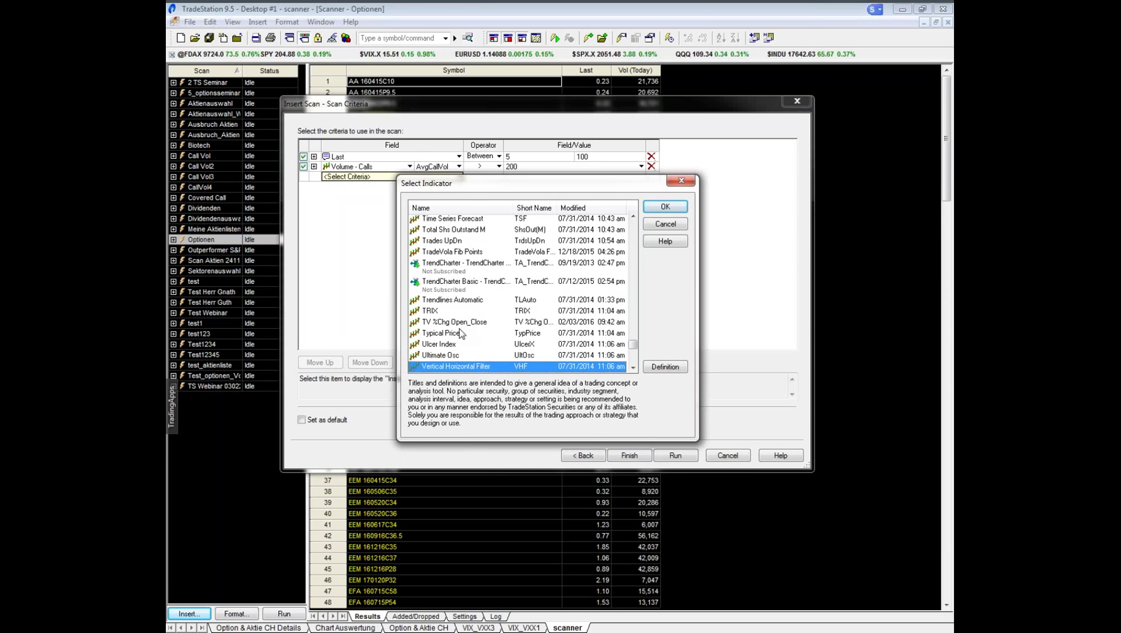
pyautogui.scroll(-4, 460, 332)
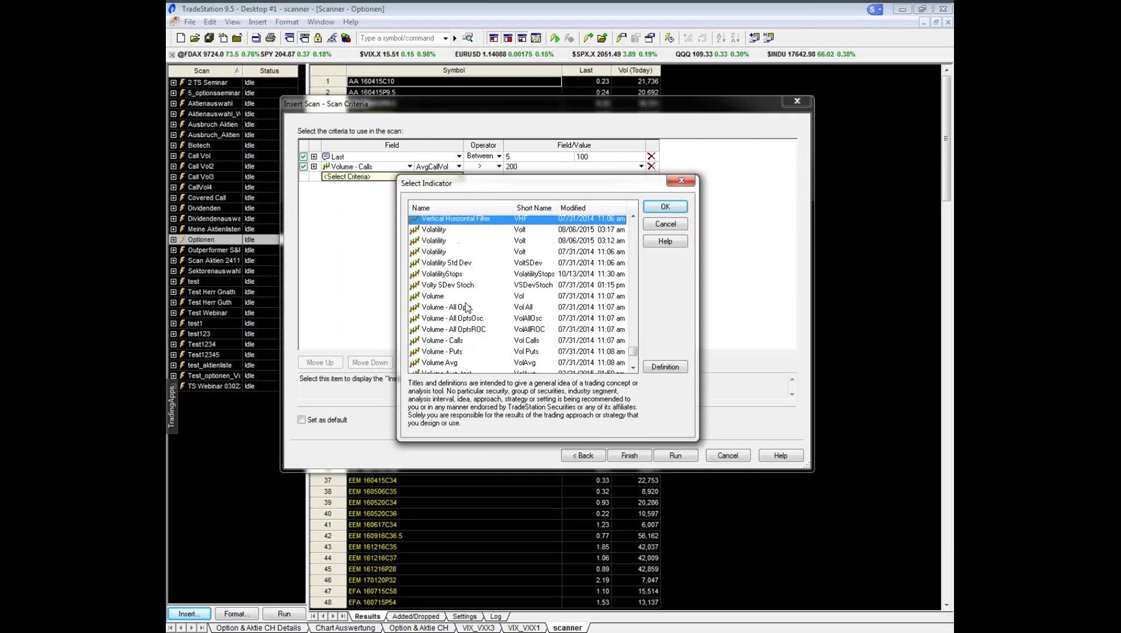
pyautogui.scroll(-1, 467, 307)
pyautogui.click(460, 319)
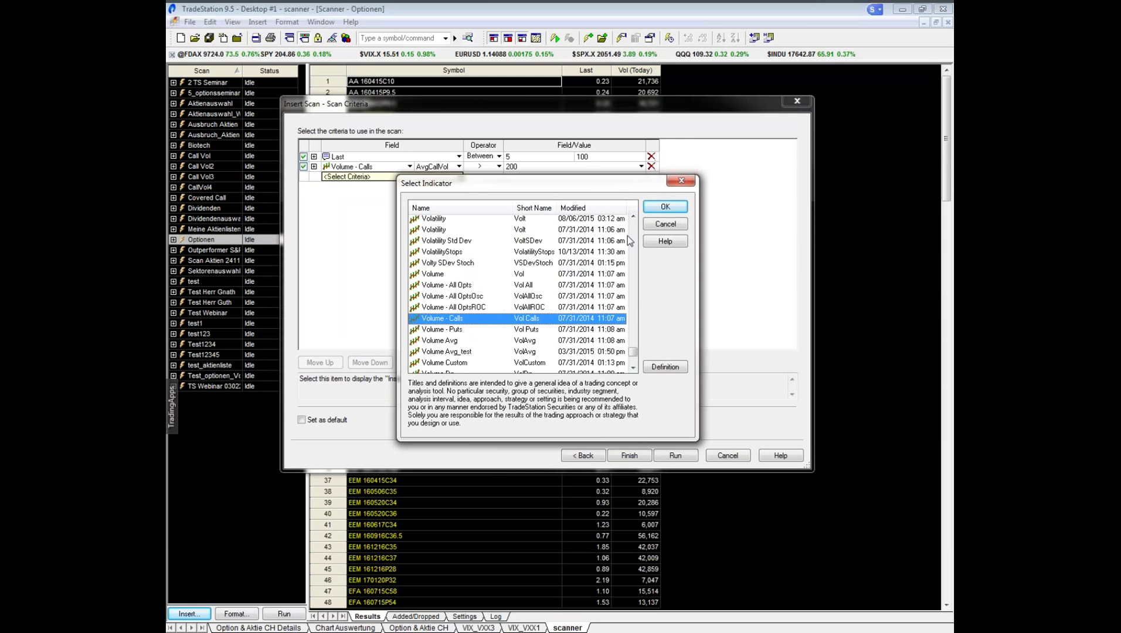
pyautogui.click(656, 209)
# Step: Use the CallVol plot for the third criterion with the greater-than operator
pyautogui.click(454, 178)
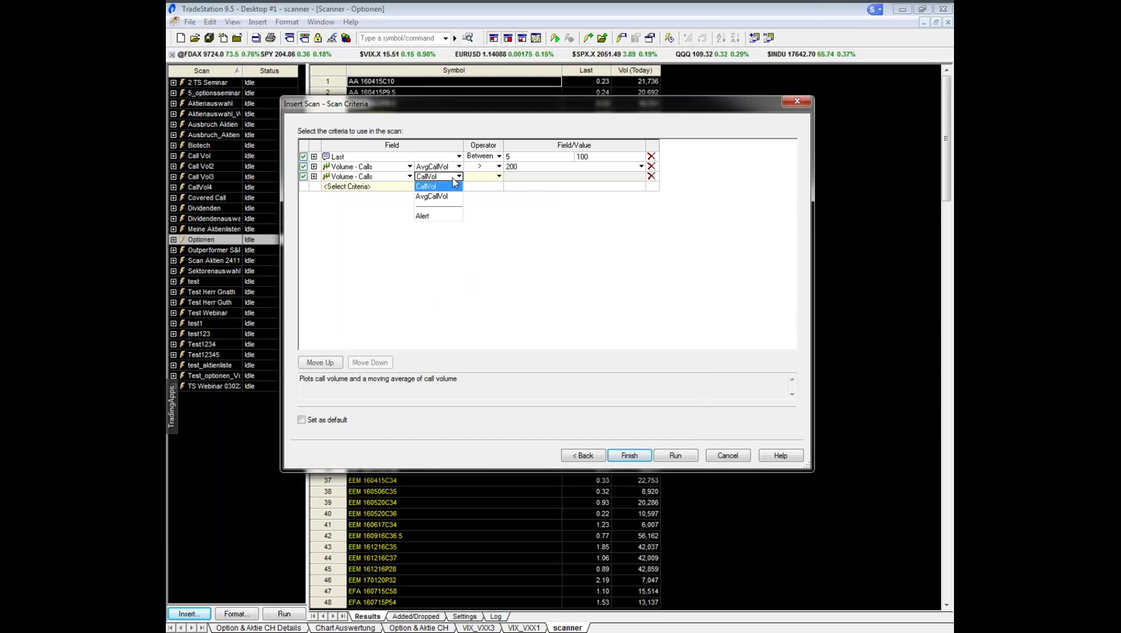
pyautogui.click(454, 185)
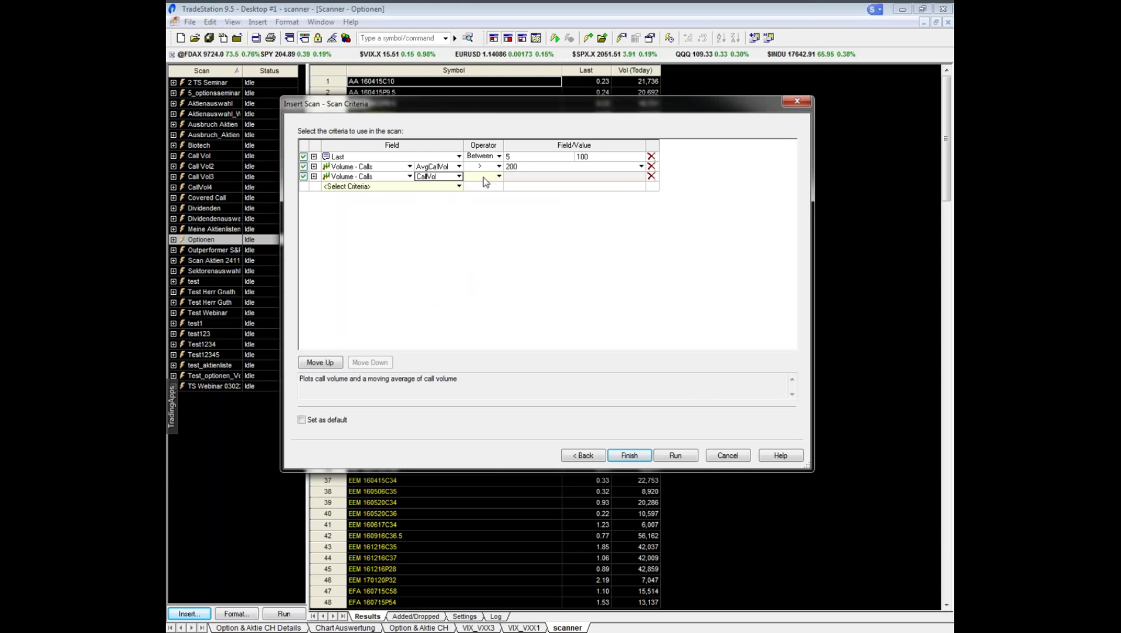
pyautogui.click(498, 177)
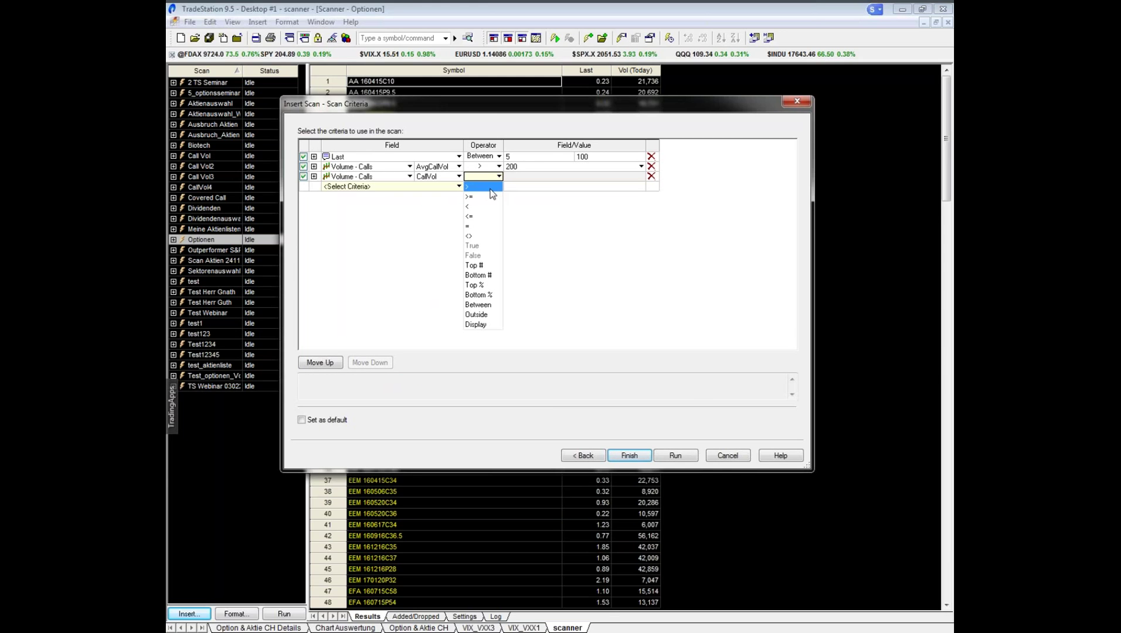
pyautogui.click(491, 188)
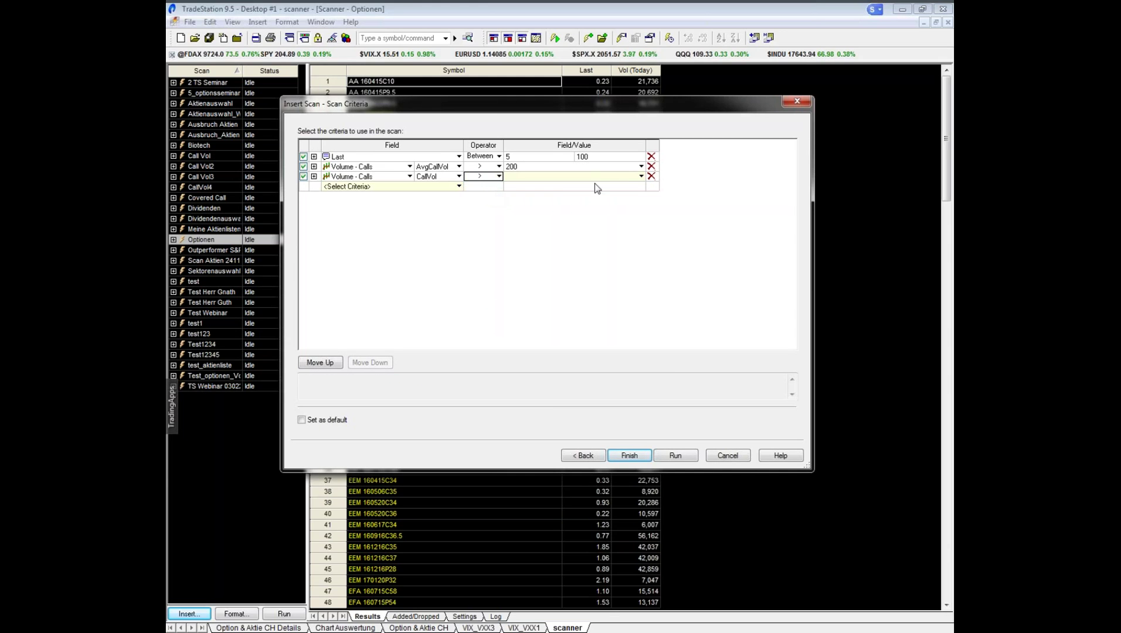
# Step: Set the third criterion's comparison value to the Volume - Calls indicator
pyautogui.click(641, 177)
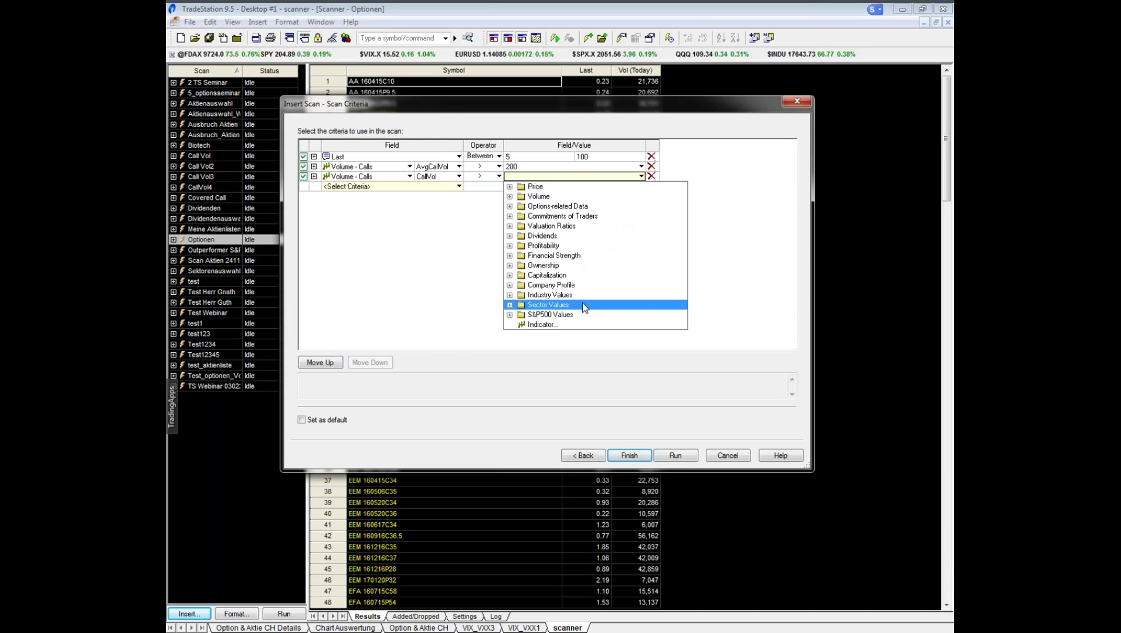
pyautogui.click(576, 326)
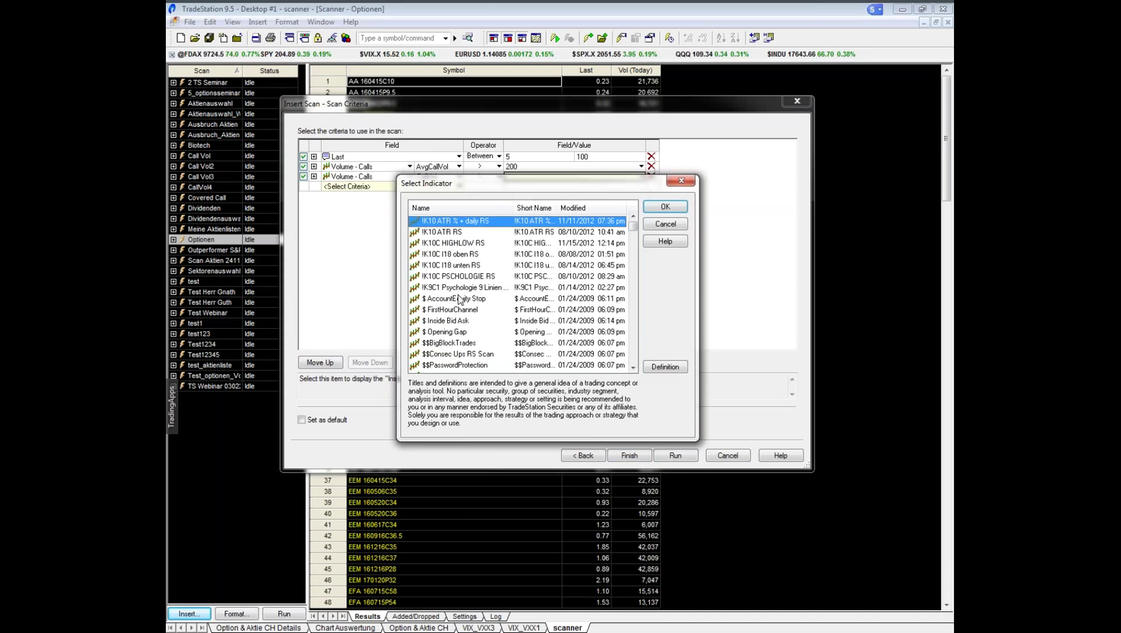
pyautogui.click(443, 343)
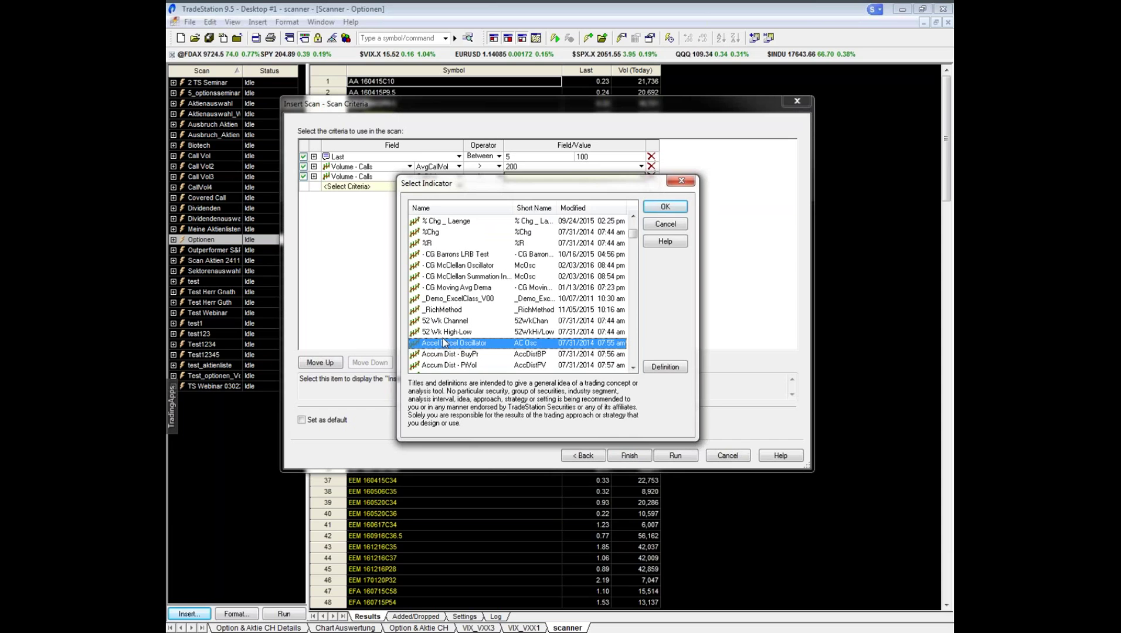
pyautogui.press('v')
pyautogui.scroll(-2, 443, 343)
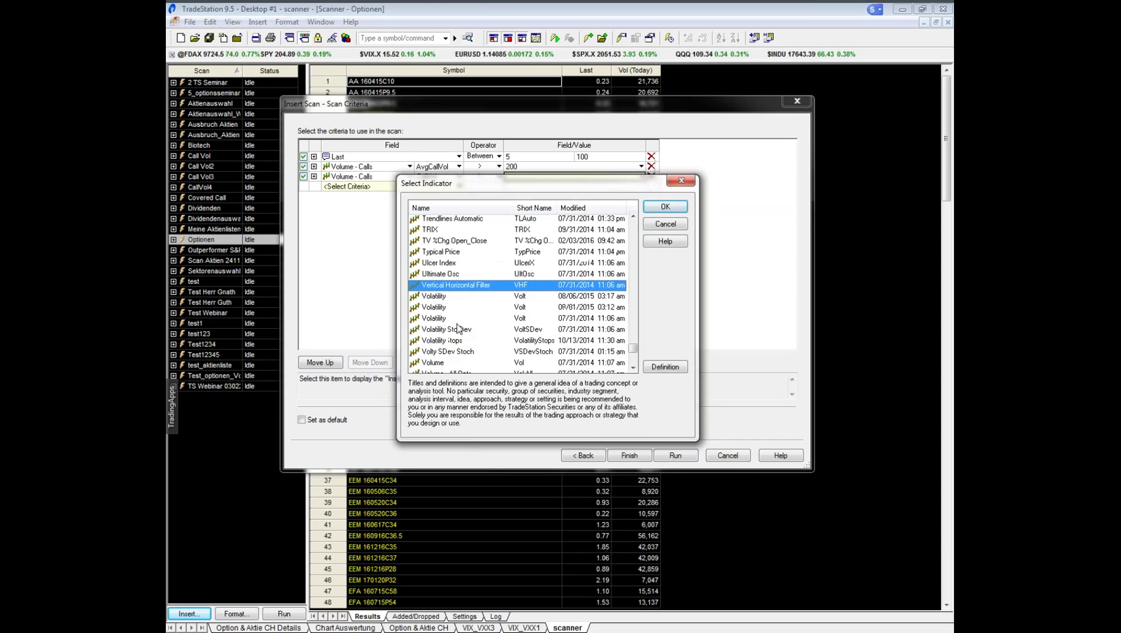
pyautogui.scroll(-3, 463, 297)
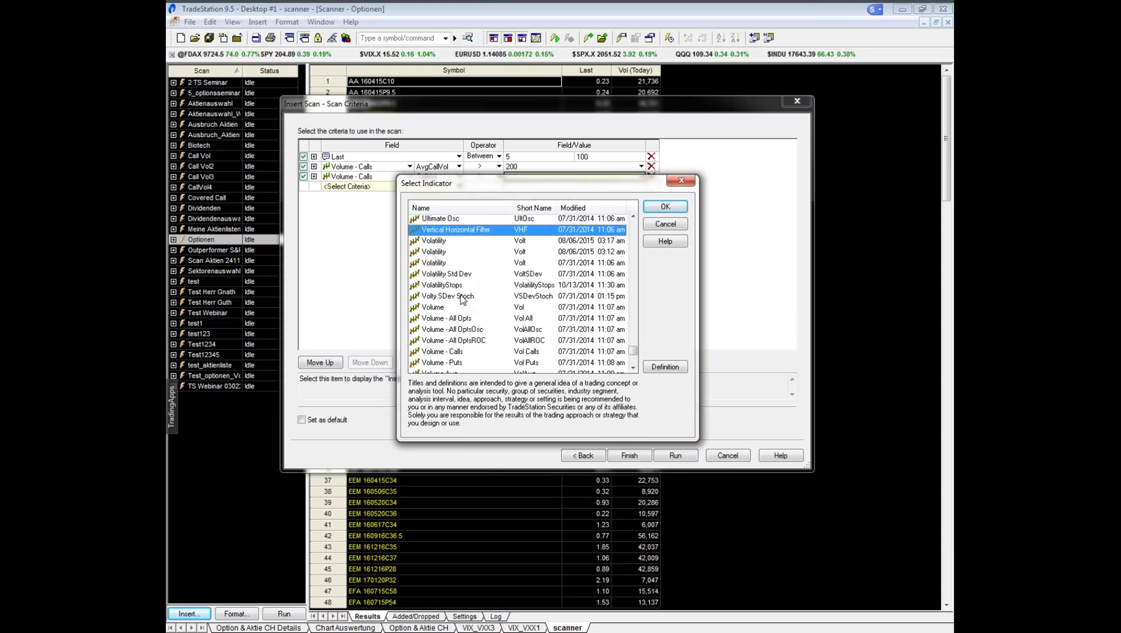
pyautogui.click(459, 320)
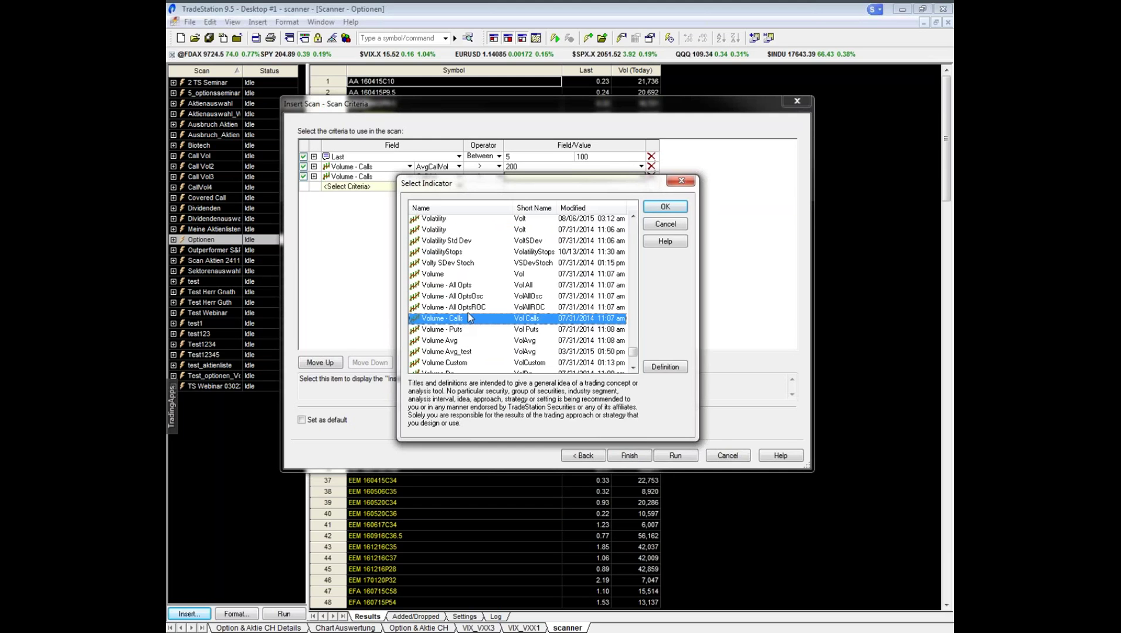
pyautogui.click(663, 207)
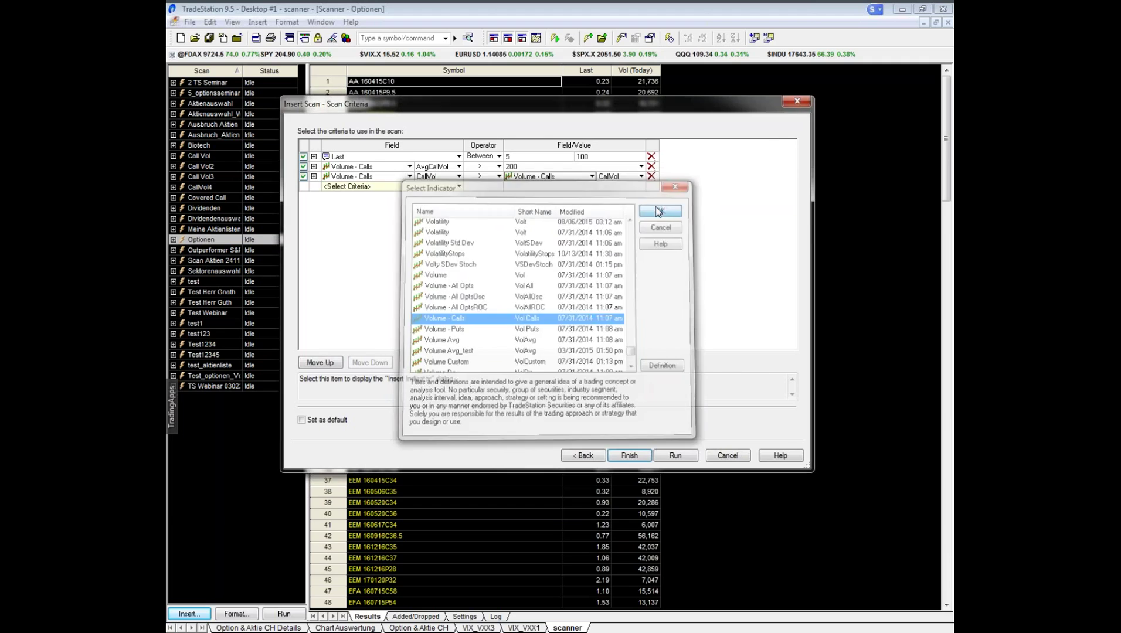
# Step: Choose the AvgCallVol plot as the third criterion's comparison value and run the scan
pyautogui.click(636, 177)
pyautogui.click(640, 177)
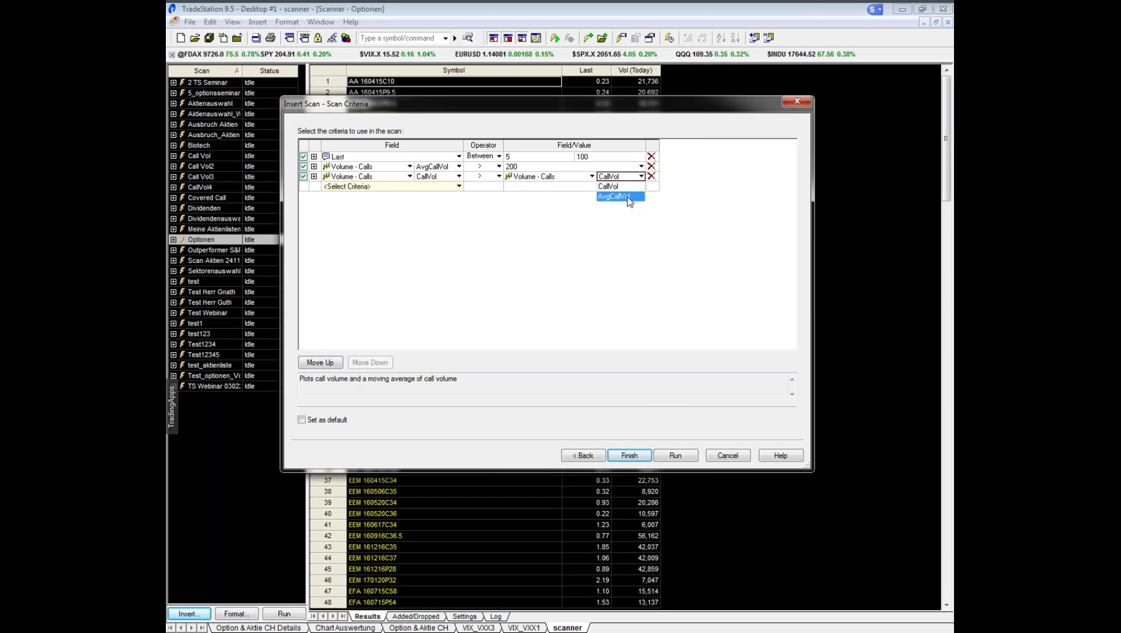
pyautogui.click(627, 197)
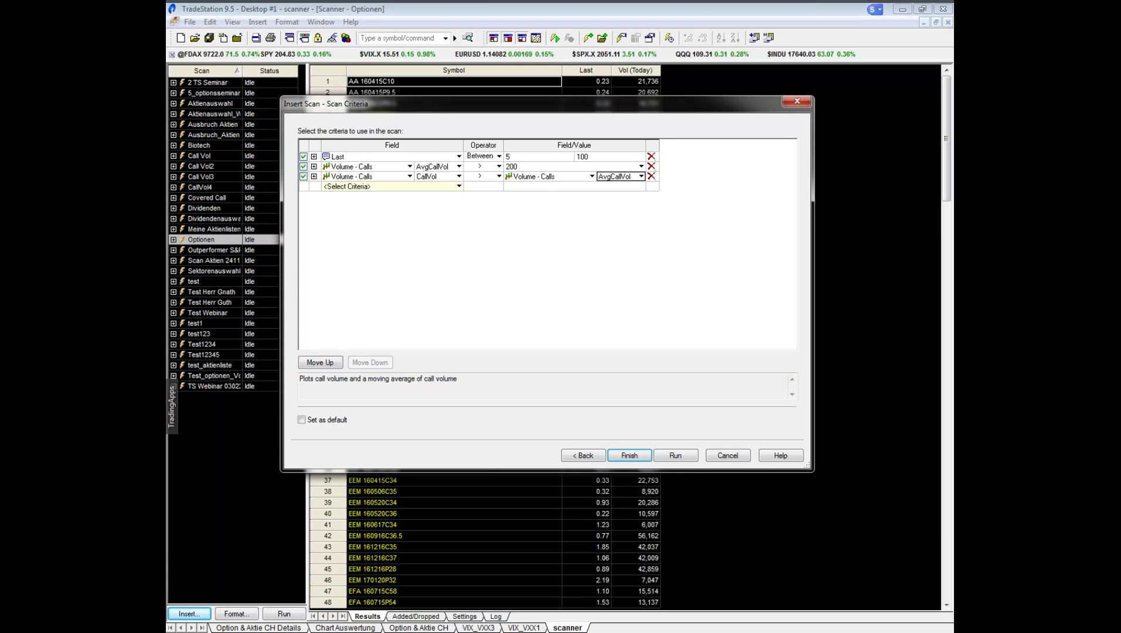
pyautogui.click(675, 456)
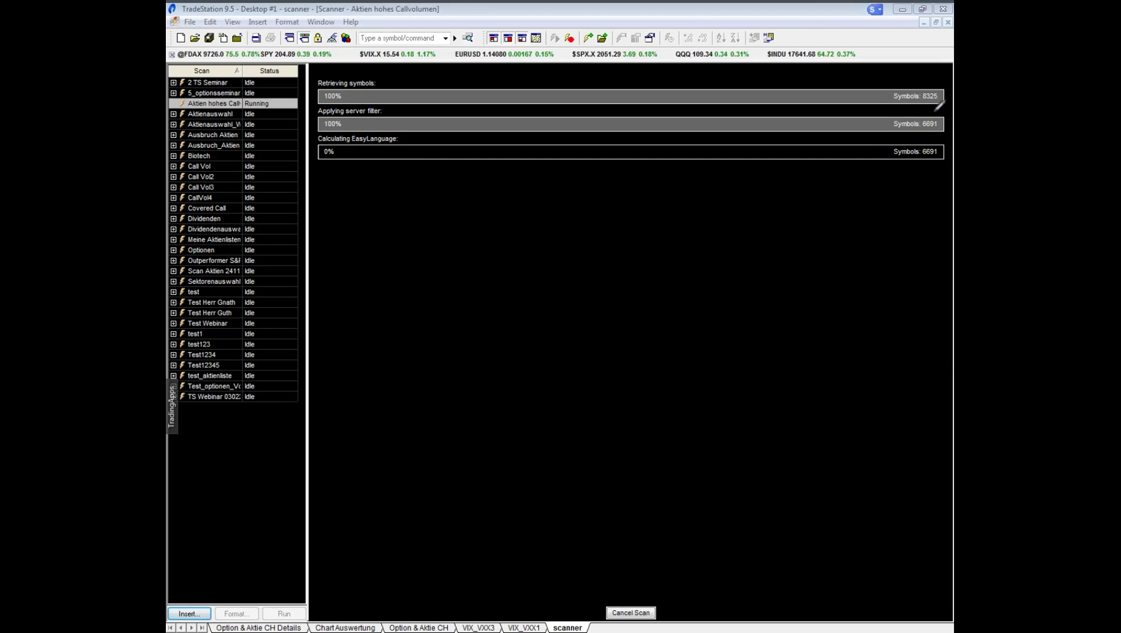
pyautogui.moveTo(936, 111)
pyautogui.mouseDown()
pyautogui.moveTo(886, 120)
pyautogui.moveTo(921, 135)
pyautogui.moveTo(942, 125)
pyautogui.mouseUp()
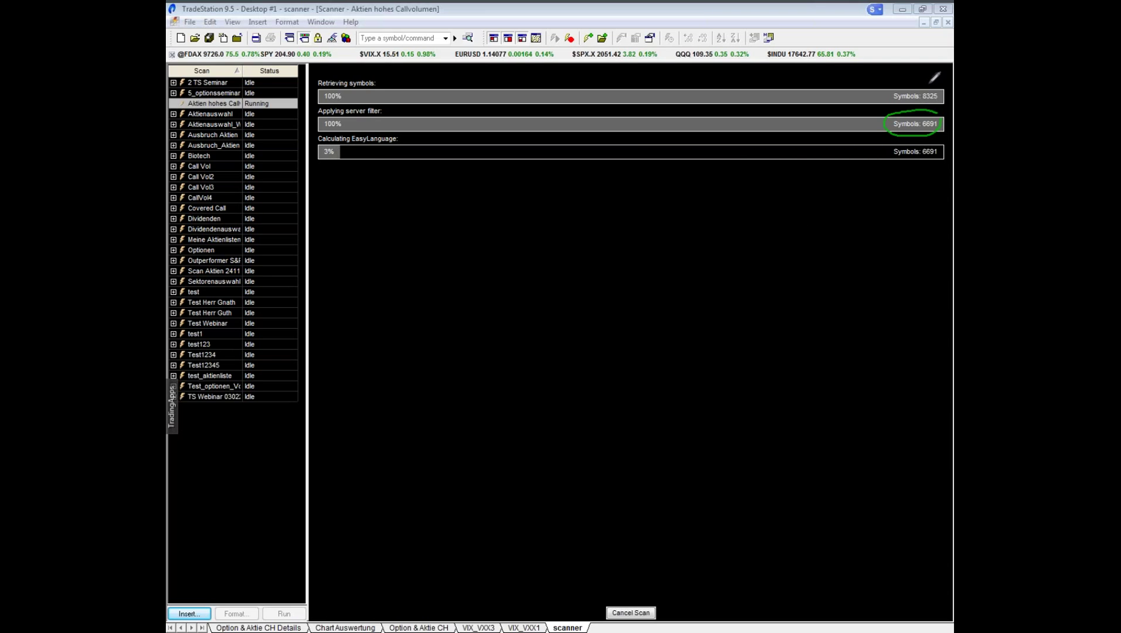
pyautogui.moveTo(928, 83)
pyautogui.mouseDown()
pyautogui.moveTo(892, 92)
pyautogui.moveTo(905, 106)
pyautogui.moveTo(945, 101)
pyautogui.moveTo(929, 79)
pyautogui.mouseUp()
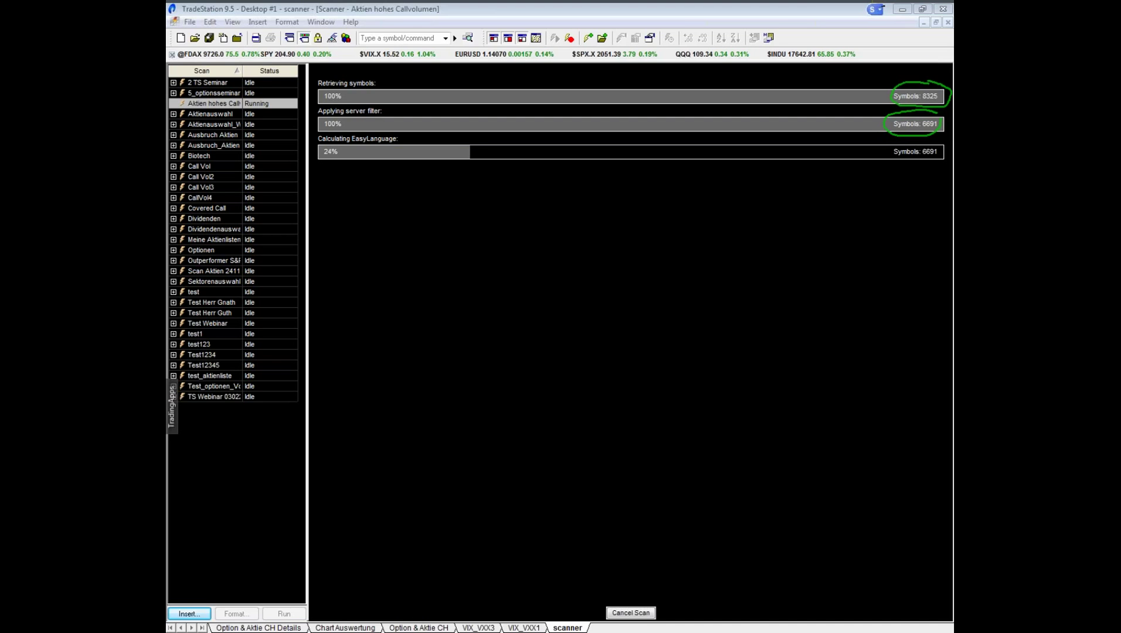
pyautogui.moveTo(865, 8)
pyautogui.mouseDown()
pyautogui.moveTo(861, 18)
pyautogui.moveTo(888, 20)
pyautogui.moveTo(887, 1)
pyautogui.mouseUp()
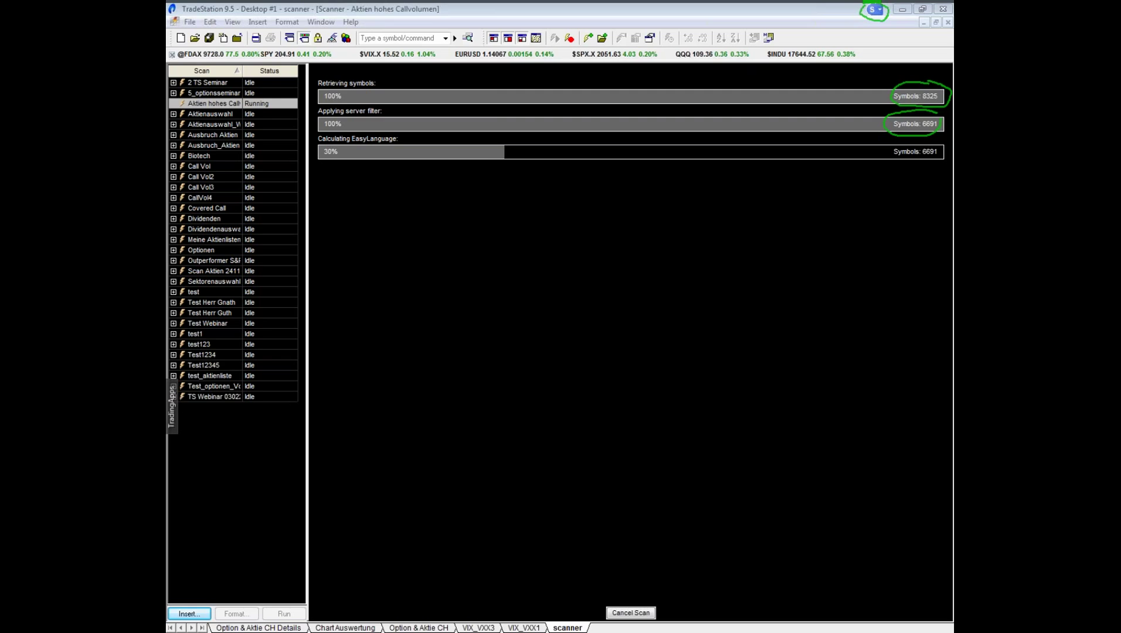
# Step: Assign the Green Global Symbol Link to the scanner window
pyautogui.click(876, 9)
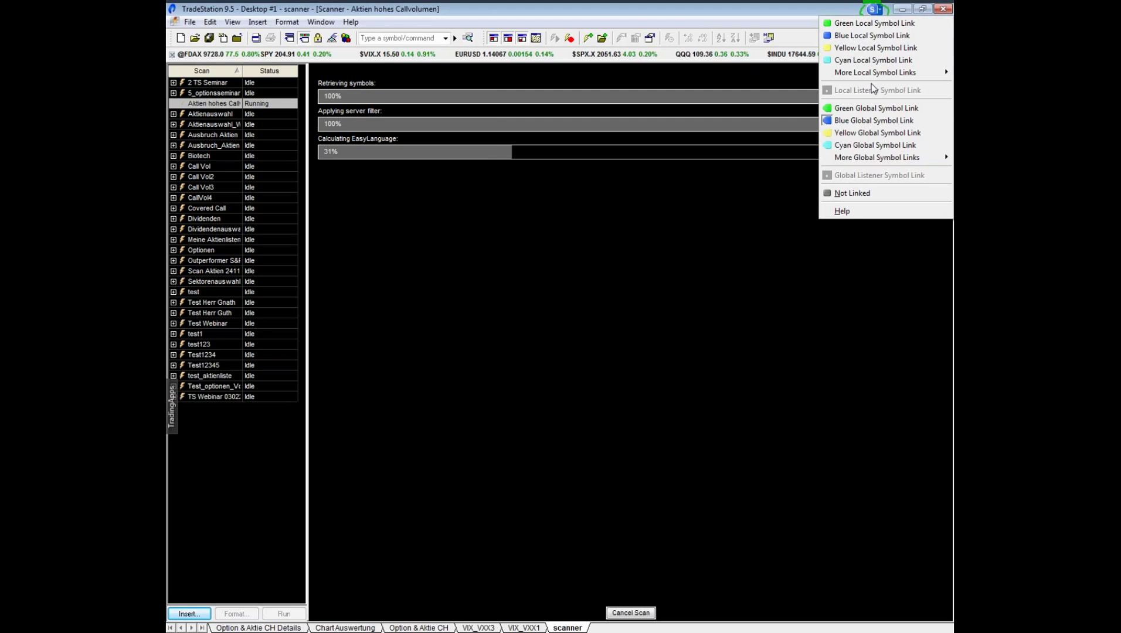
pyautogui.click(866, 109)
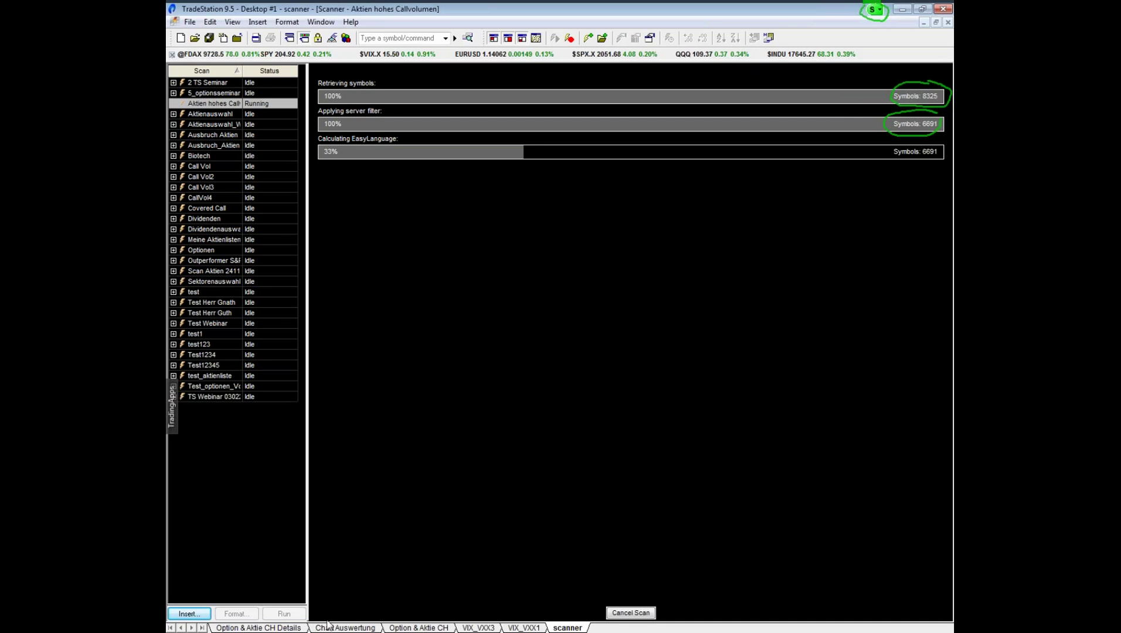
# Step: Load ETE in the stock chart of the Option & Aktie CH workspace and widen its bar spacing
pyautogui.click(415, 628)
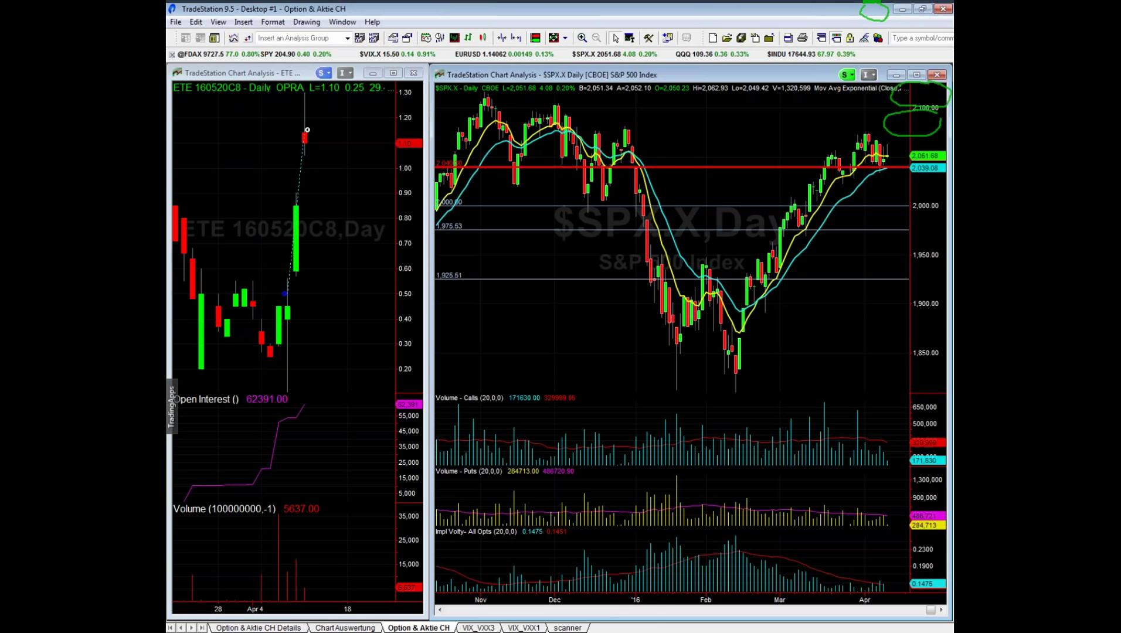
pyautogui.press('Escape')
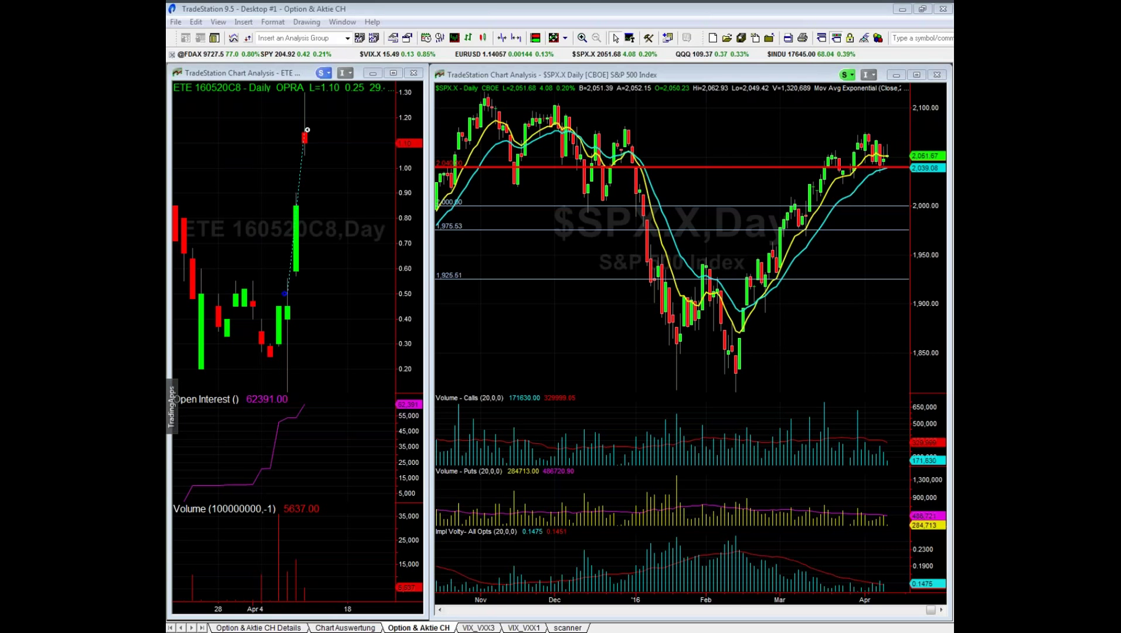
pyautogui.write('USO')
pyautogui.press('Return')
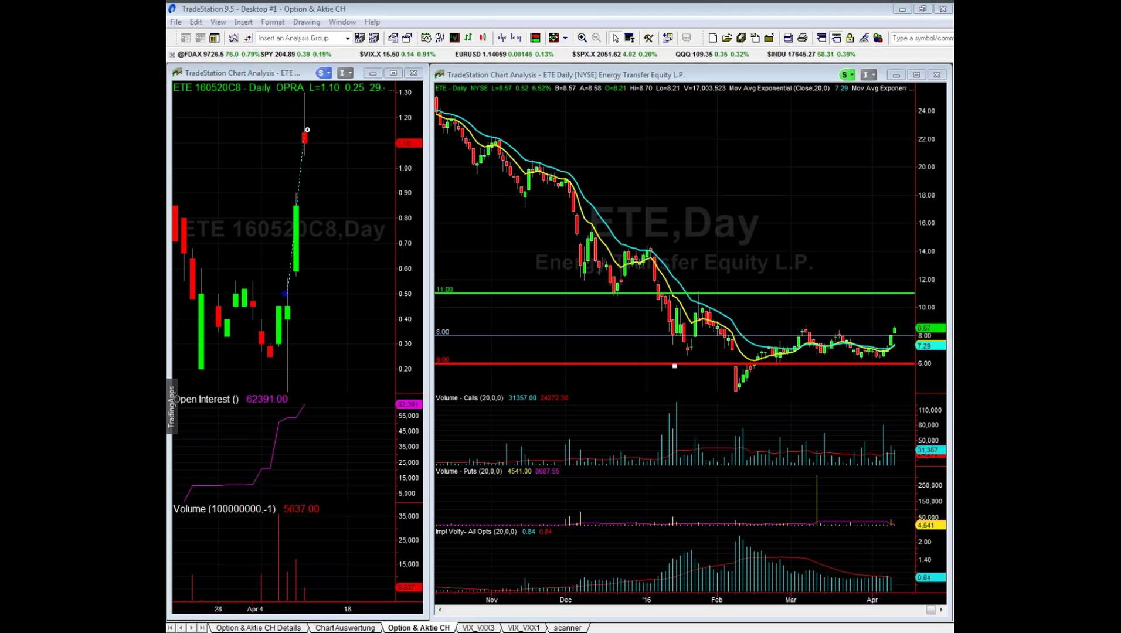
pyautogui.click(785, 159)
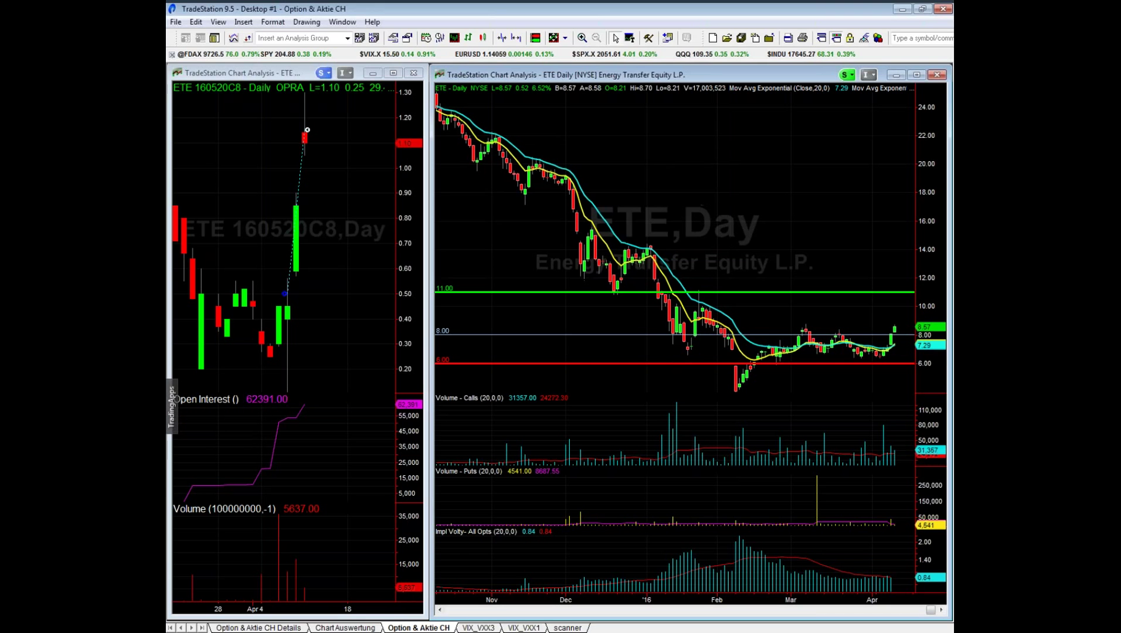
pyautogui.click(517, 38)
pyautogui.click(518, 39)
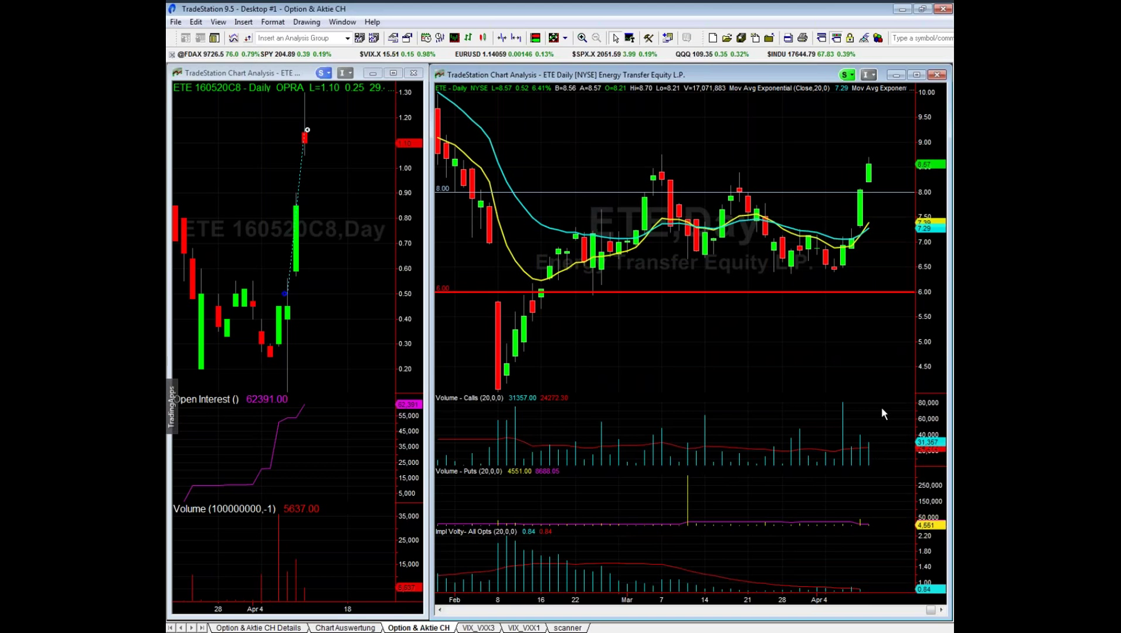
# Step: View the daily charts and call option volume of AAPL, JD and SE one after another
pyautogui.moveTo(865, 407)
pyautogui.write('AAPL')
pyautogui.press('Return')
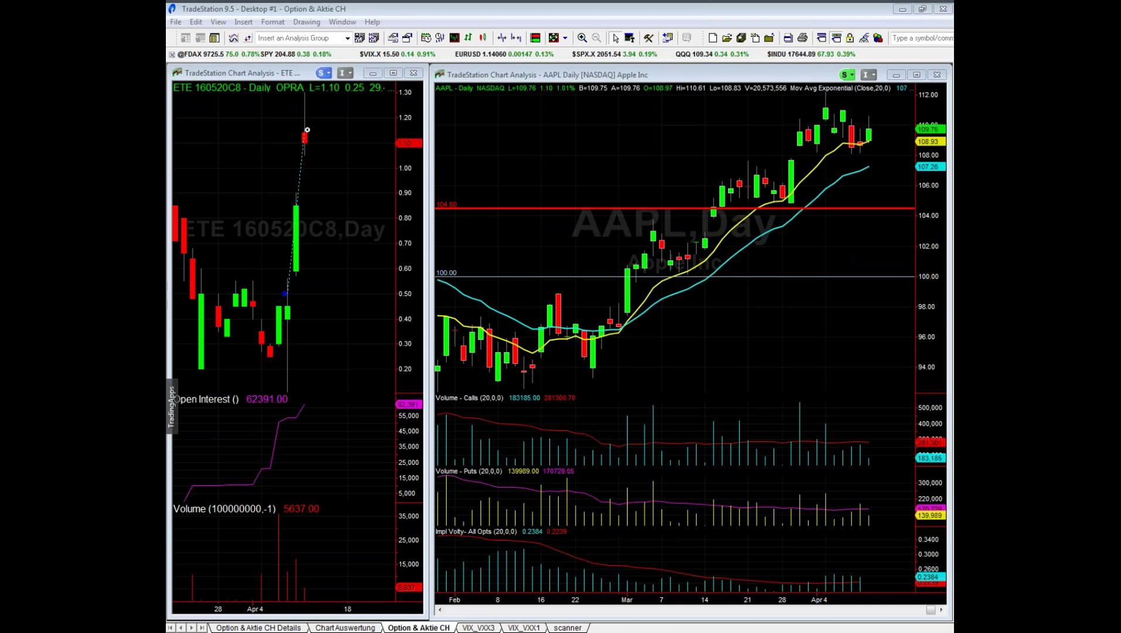
pyautogui.press('Return')
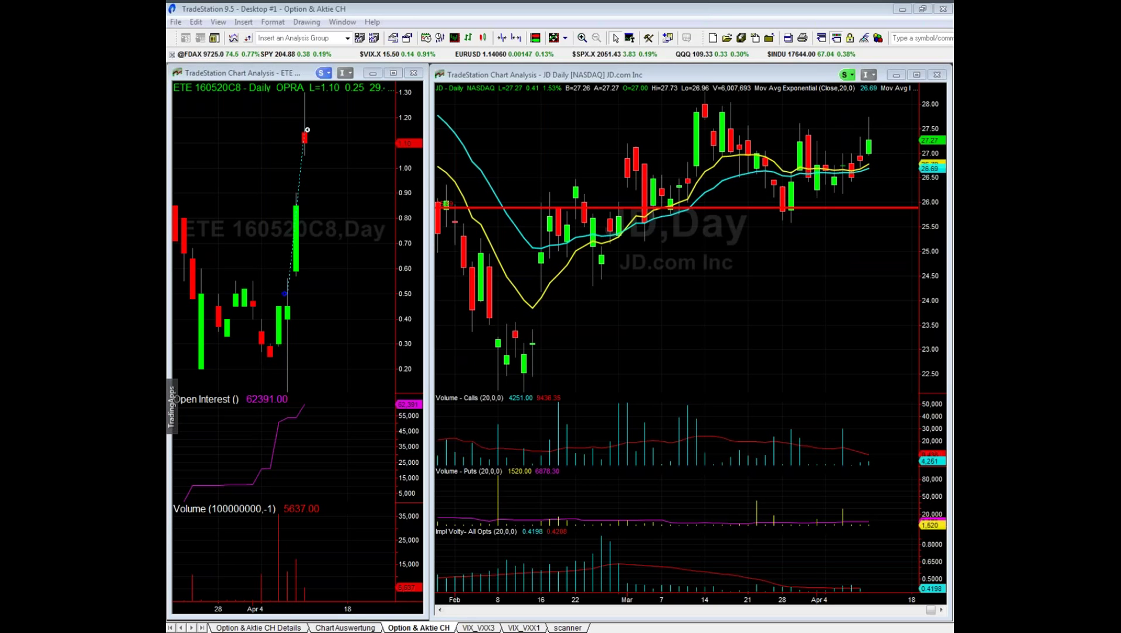
pyautogui.press('Return')
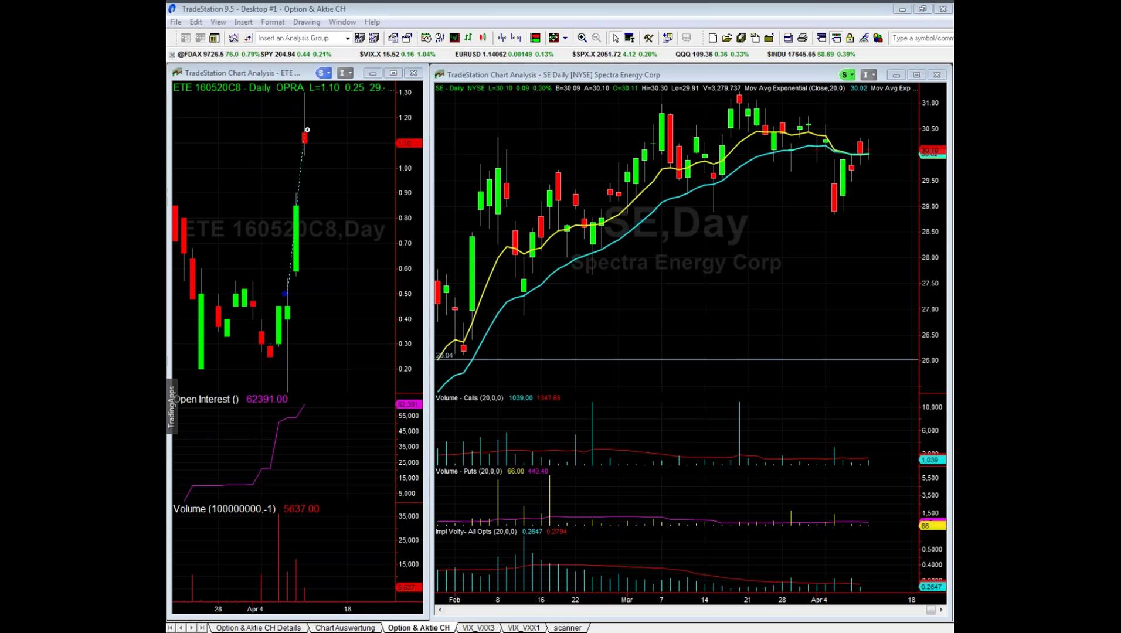
# Step: Check the scan's progress and load GDX in the stock chart of the Option & Aktie CH workspace
pyautogui.click(567, 628)
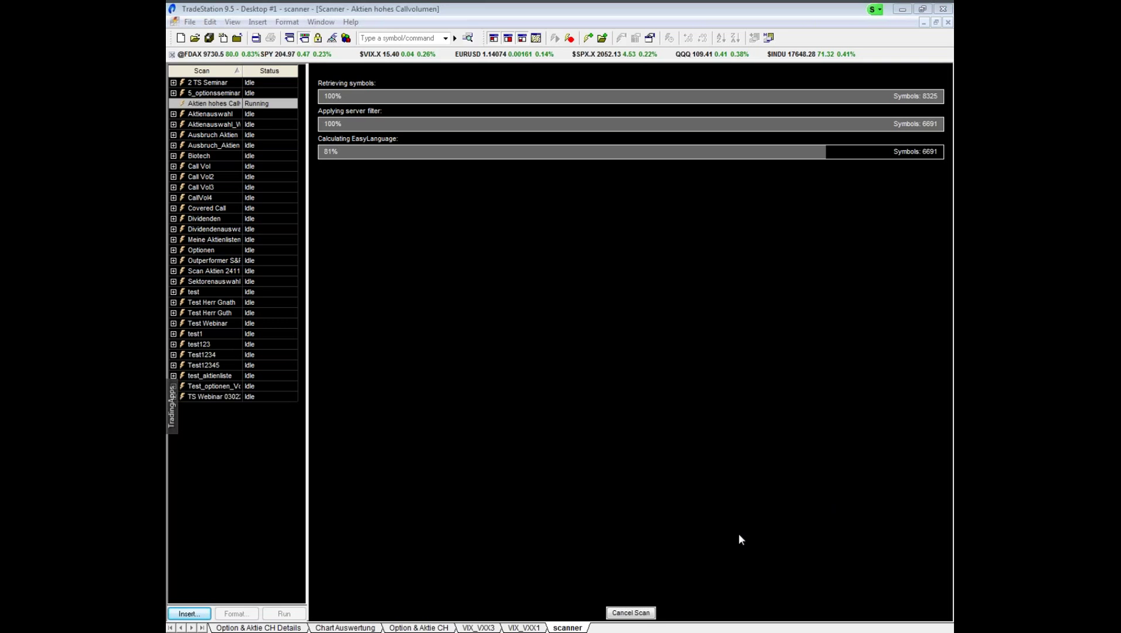
pyautogui.click(413, 627)
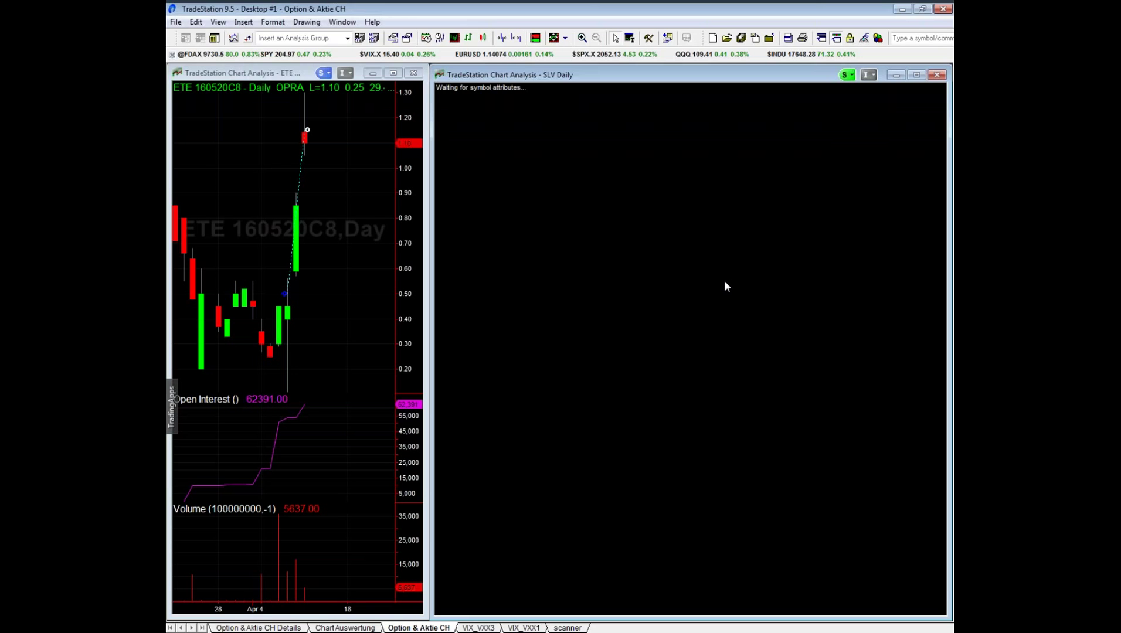
pyautogui.write('GDX')
pyautogui.press('Return')
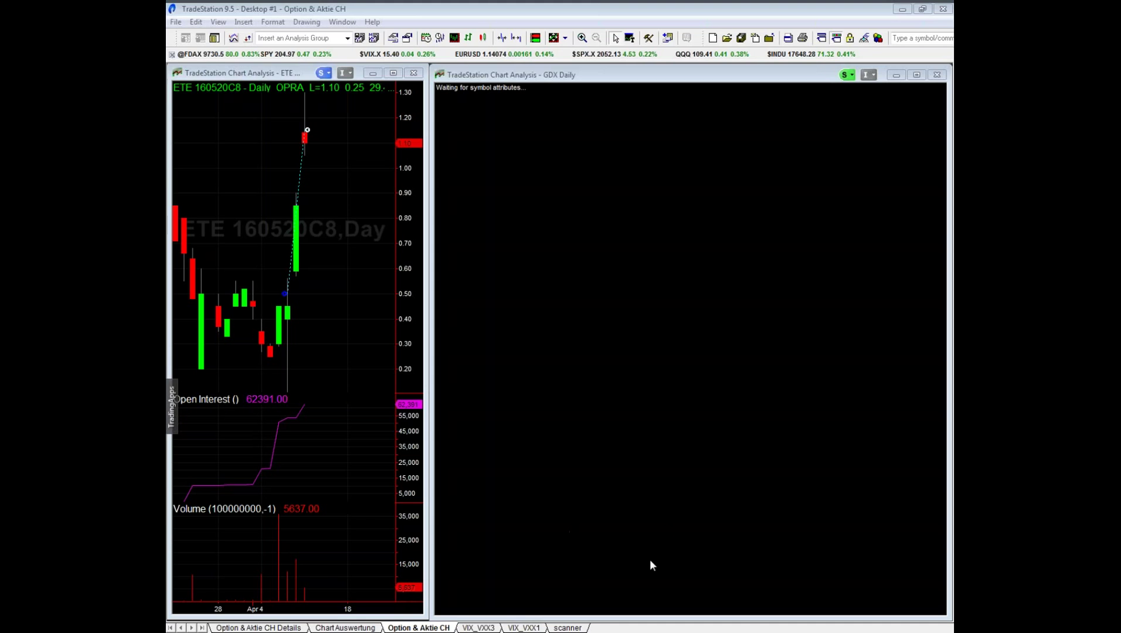
# Step: Check the scan's progress again and whether the charts in the Option & Aktie CH and Option & Aktie CH Details workspaces load
pyautogui.click(568, 627)
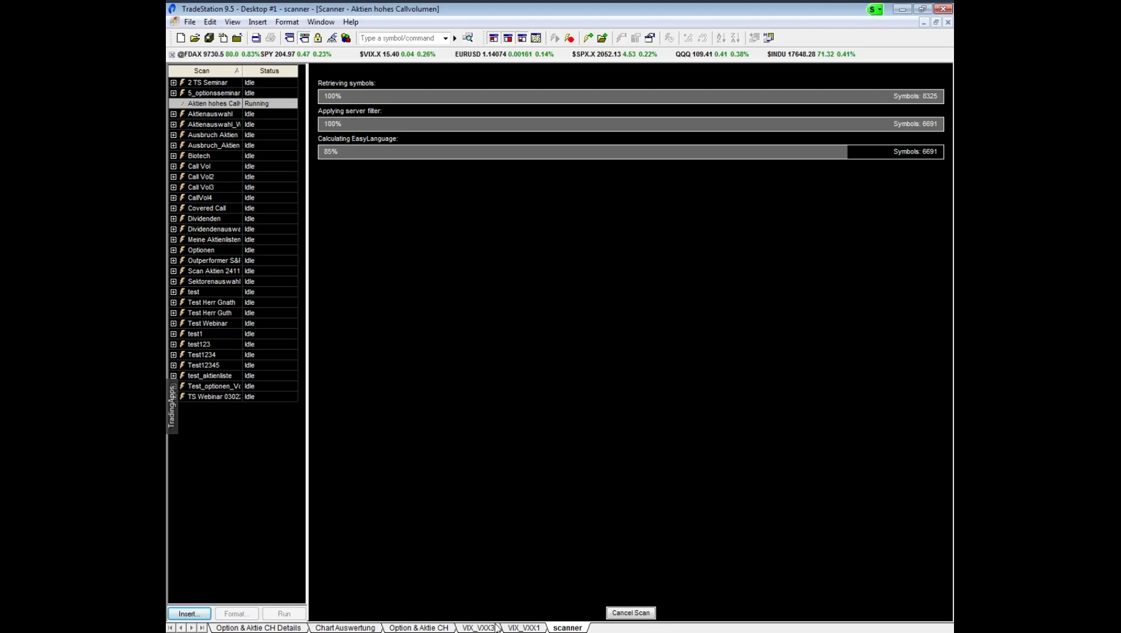
pyautogui.click(422, 628)
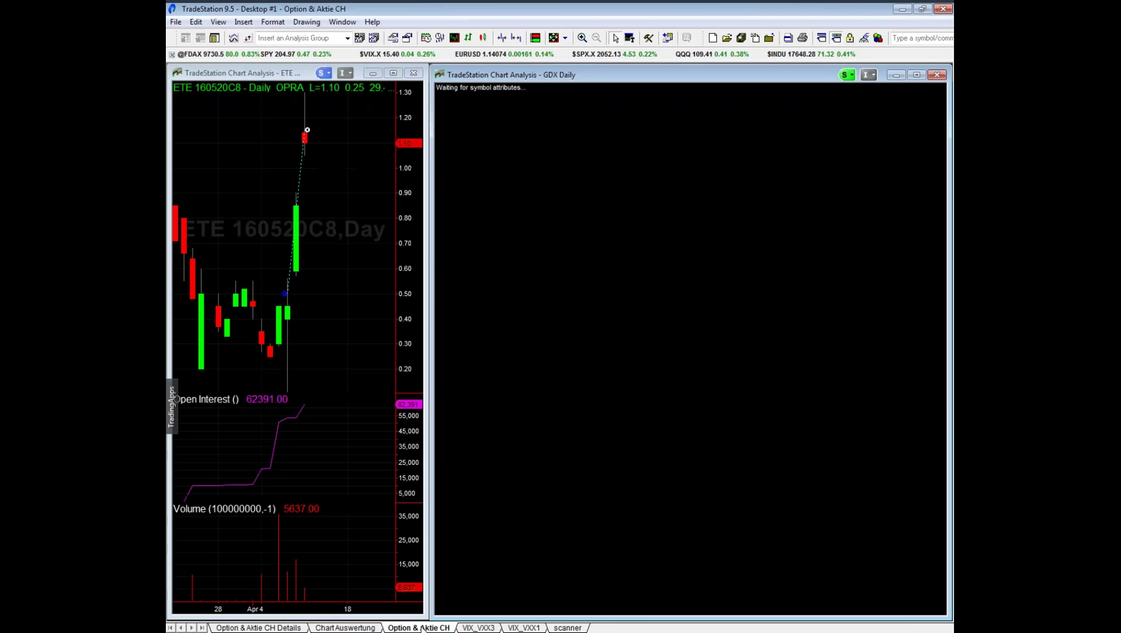
pyautogui.click(301, 627)
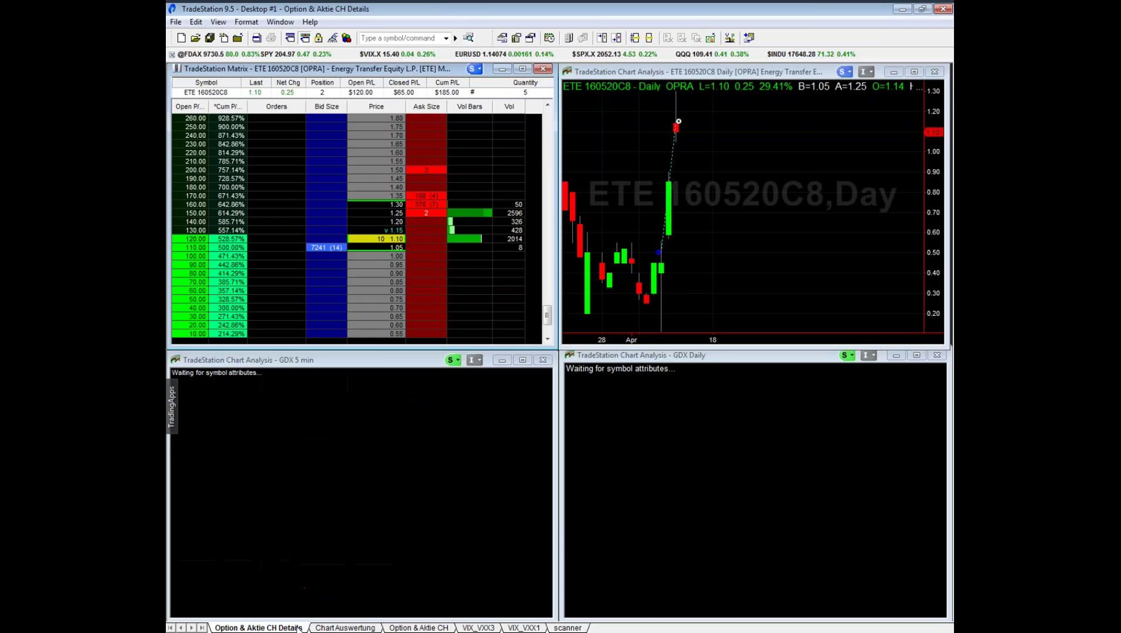
# Step: Close the Option & Aktie CH and Option & Aktie CH Details workspaces, saving their changes
pyautogui.click(394, 628)
pyautogui.rightClick(418, 628)
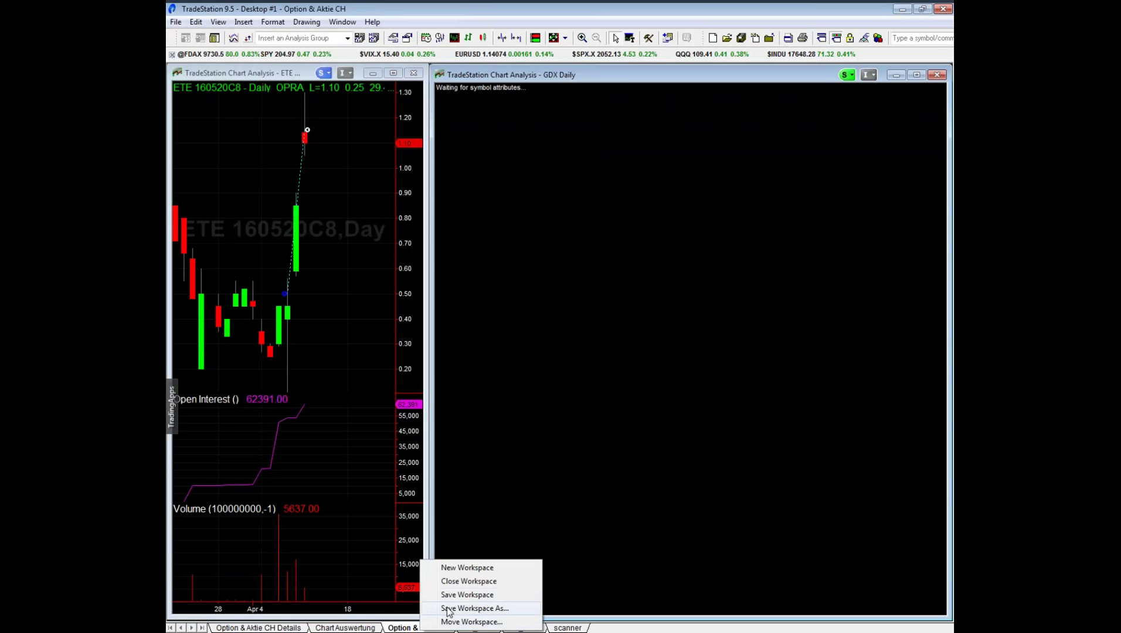
pyautogui.click(463, 582)
pyautogui.click(294, 217)
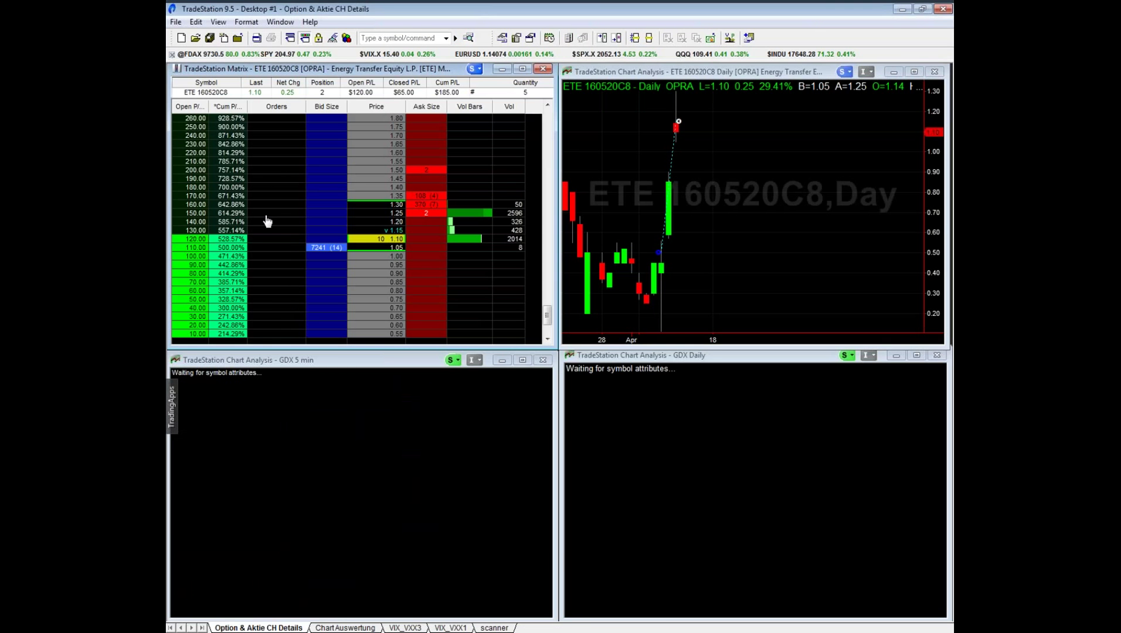
pyautogui.rightClick(291, 626)
pyautogui.click(327, 579)
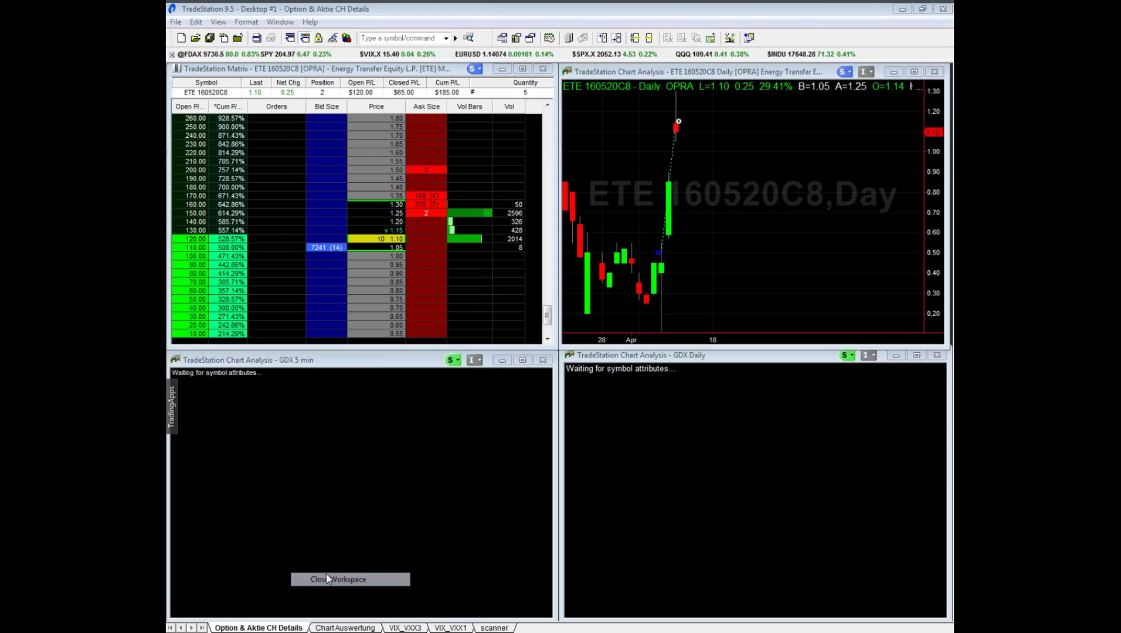
pyautogui.click(290, 217)
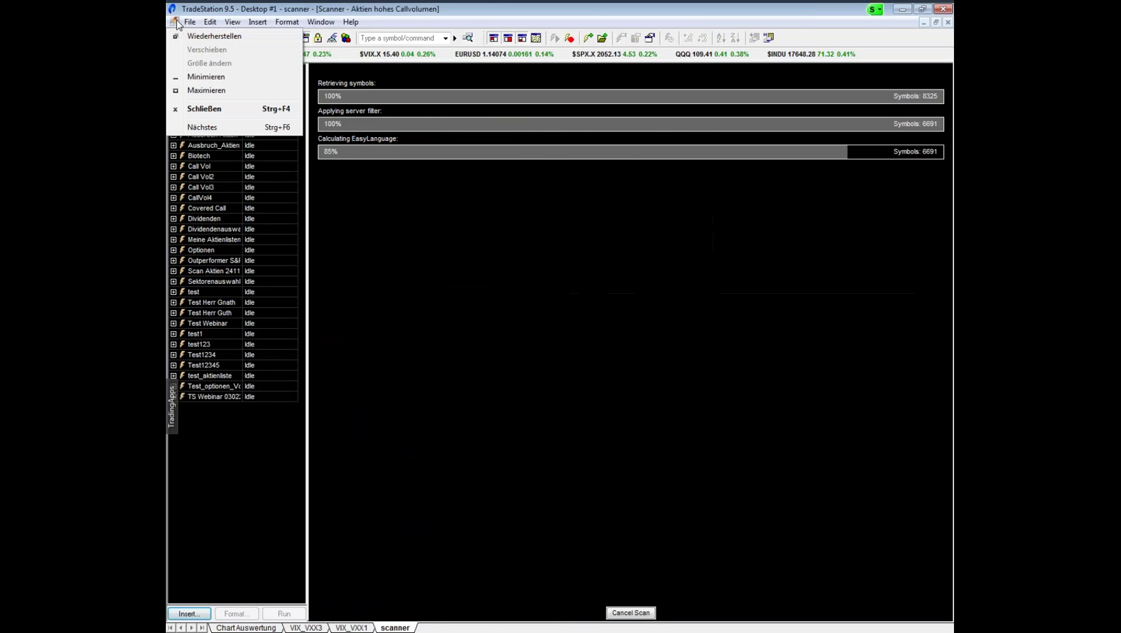
# Step: Reopen the Option & Aktie CH Details and Option & Aktie CH workspaces together from the Codes & WS folder
pyautogui.click(187, 22)
pyautogui.click(211, 54)
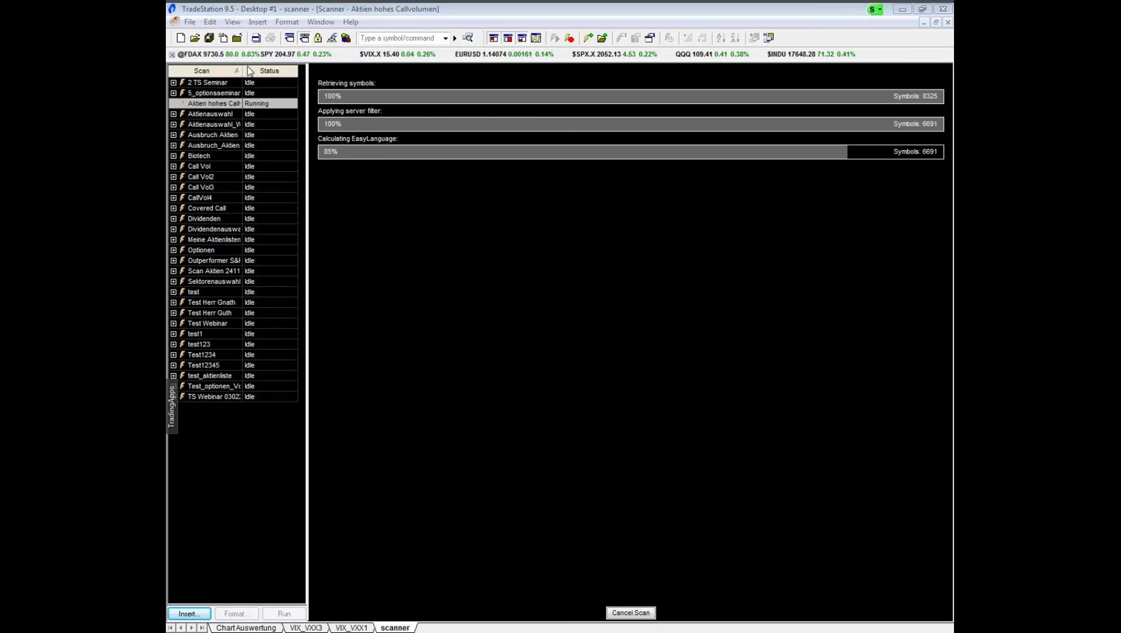
pyautogui.click(426, 154)
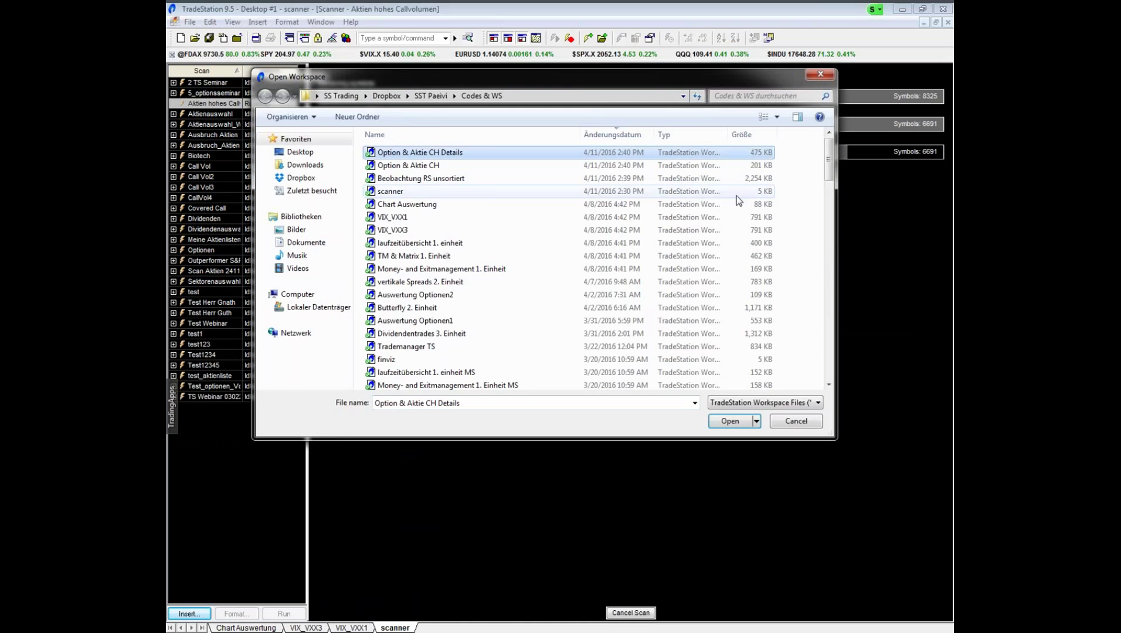
pyautogui.hotkey('shift', 'Down')
pyautogui.press('Return')
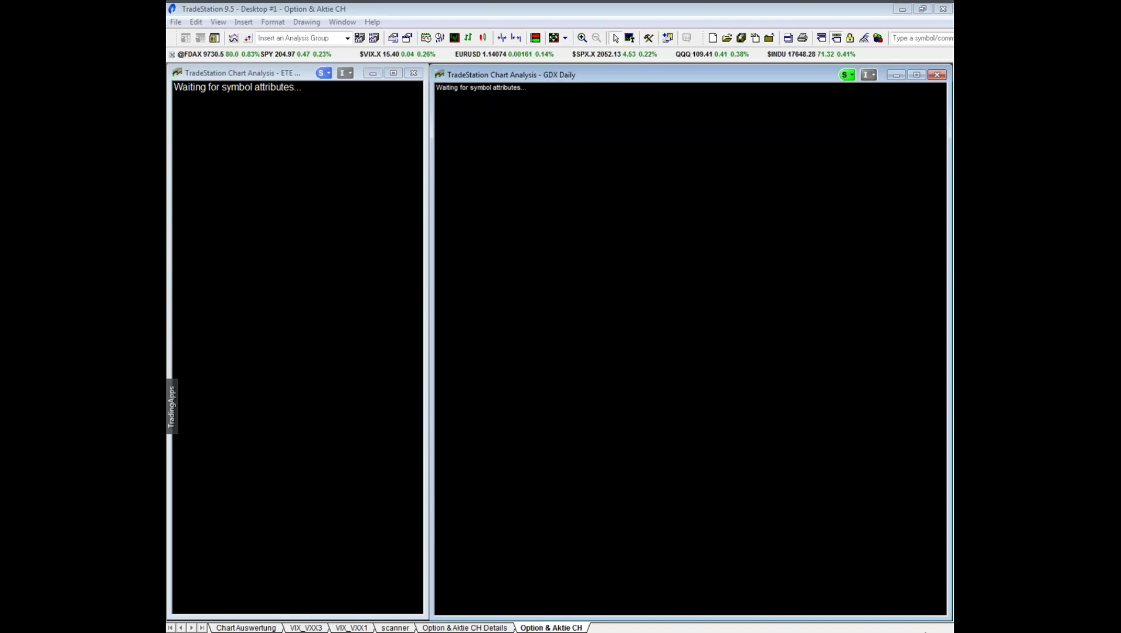
pyautogui.click(460, 627)
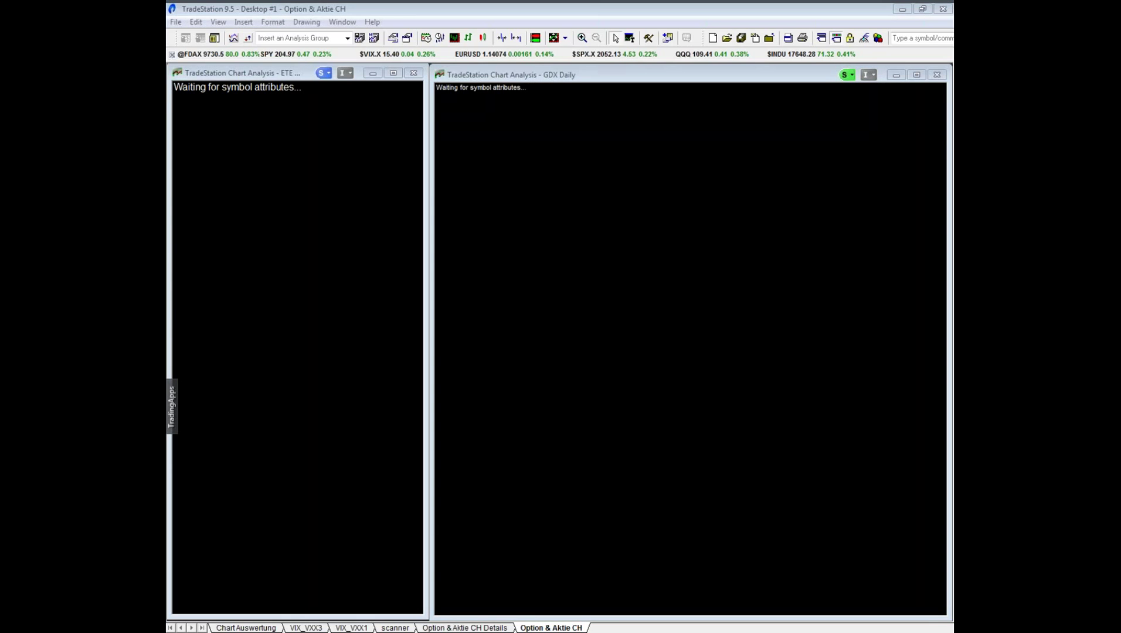